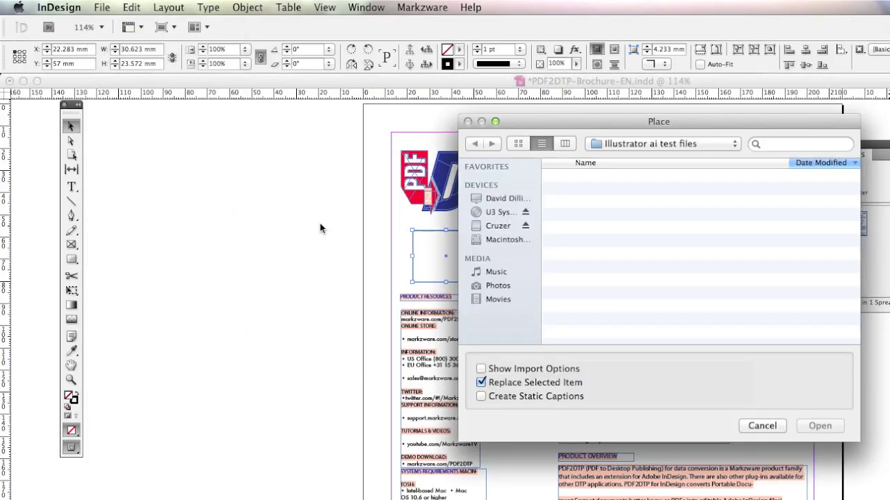
Choose 98SeyBold.eps(MScout).ai in the Place dialog and confirm it
{"action": "left_click_drag", "start_coordinate": [563, 121], "coordinate": [636, 129]}
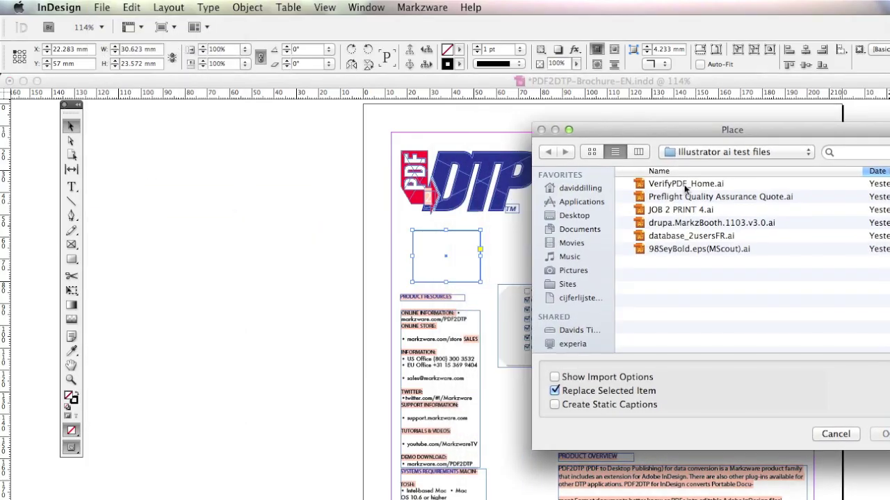
{"action": "left_click", "coordinate": [685, 185]}
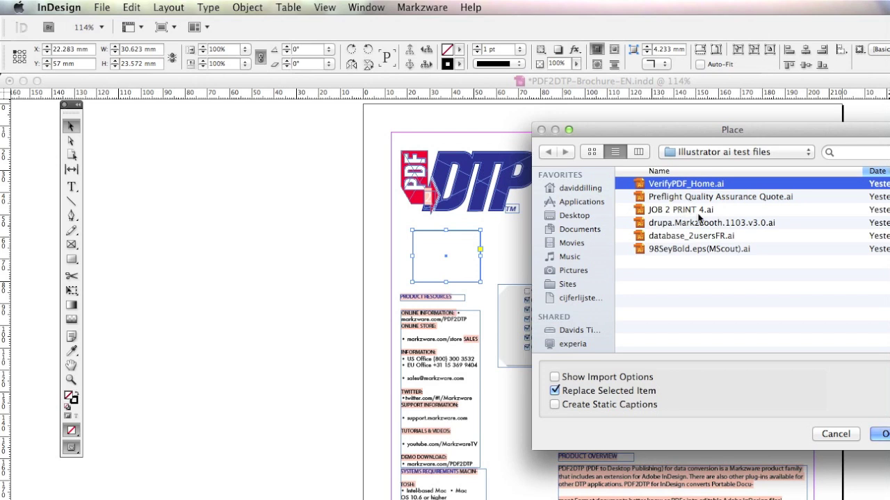
{"action": "left_click", "coordinate": [702, 251]}
{"action": "left_click", "coordinate": [882, 435]}
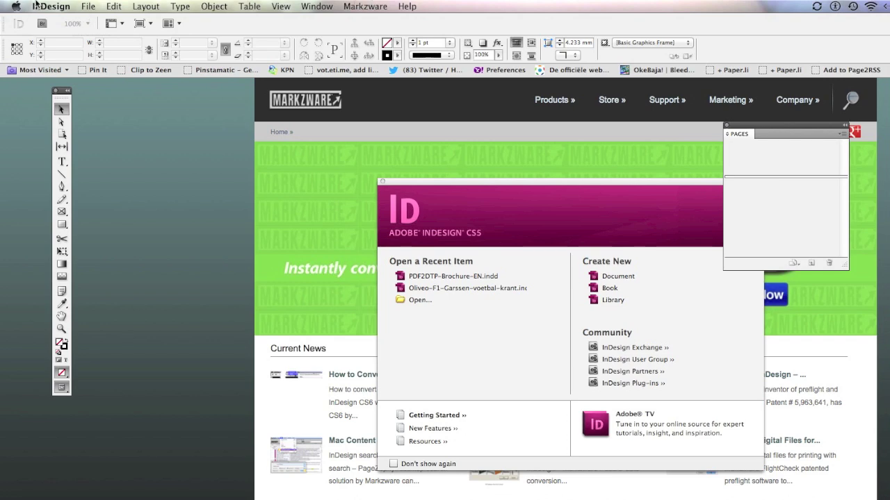
Convert PDF2DTP-Brochure-EN.pdf to InDesign with Markzware PDF2DTP's Convert PDF command
{"action": "left_click", "coordinate": [376, 7]}
{"action": "mouse_move", "coordinate": [316, 29]}
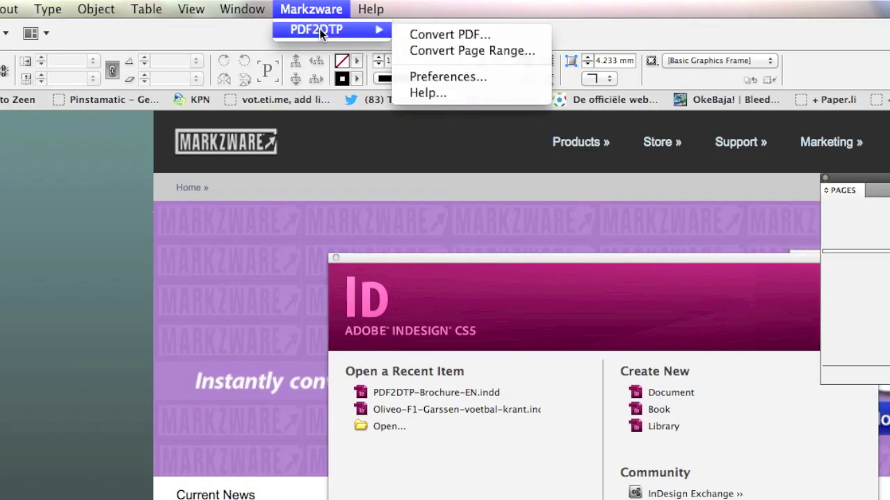
{"action": "left_click", "coordinate": [419, 36]}
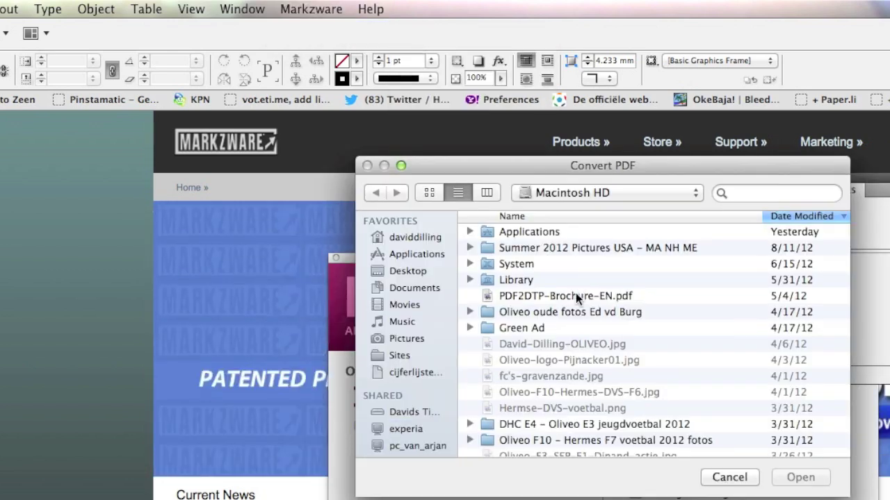
{"action": "left_click", "coordinate": [575, 296]}
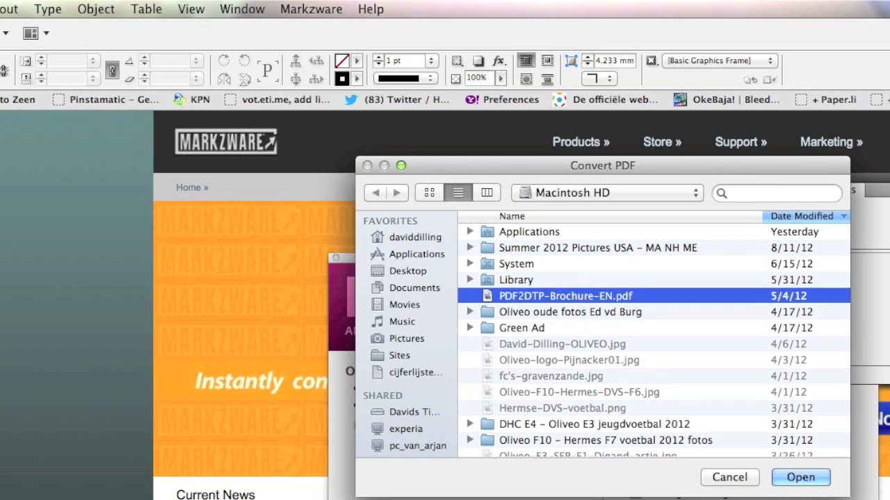
{"action": "left_click", "coordinate": [801, 477]}
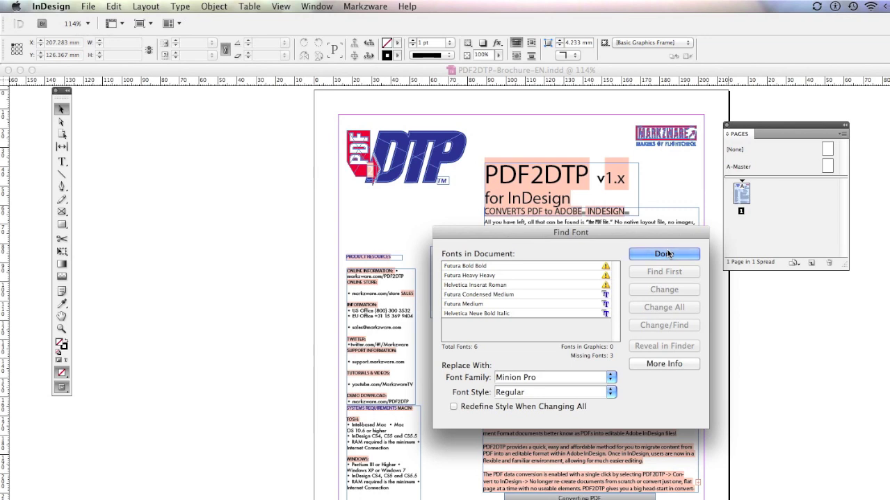
Dismiss the missing-fonts report and nudge the DTP logo slightly upward
{"action": "left_click", "coordinate": [664, 254]}
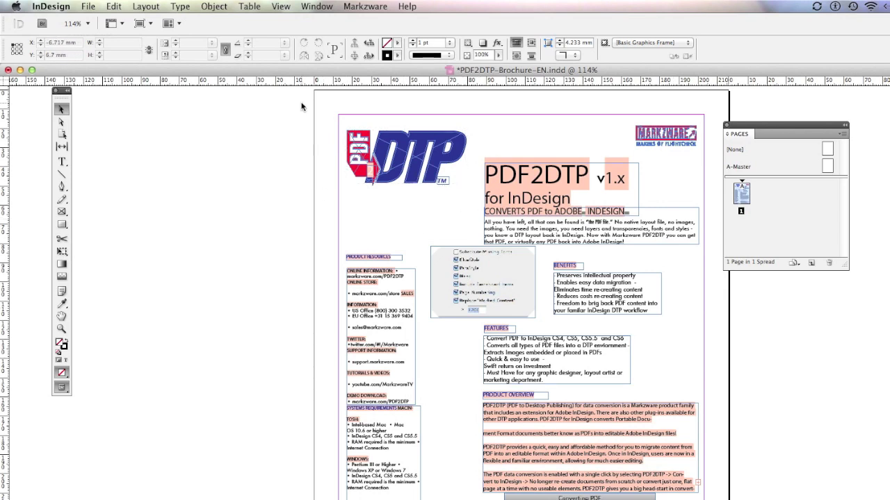
{"action": "left_click_drag", "start_coordinate": [302, 106], "coordinate": [466, 195]}
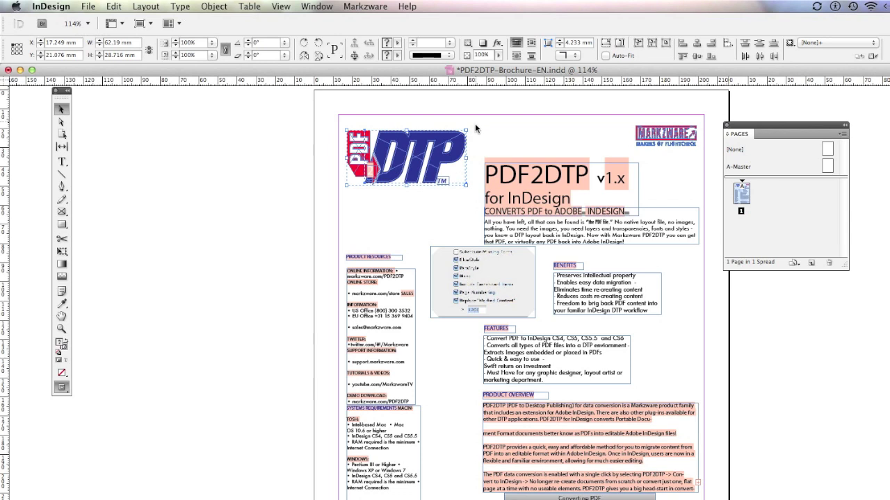
{"action": "left_click_drag", "start_coordinate": [404, 142], "coordinate": [411, 130]}
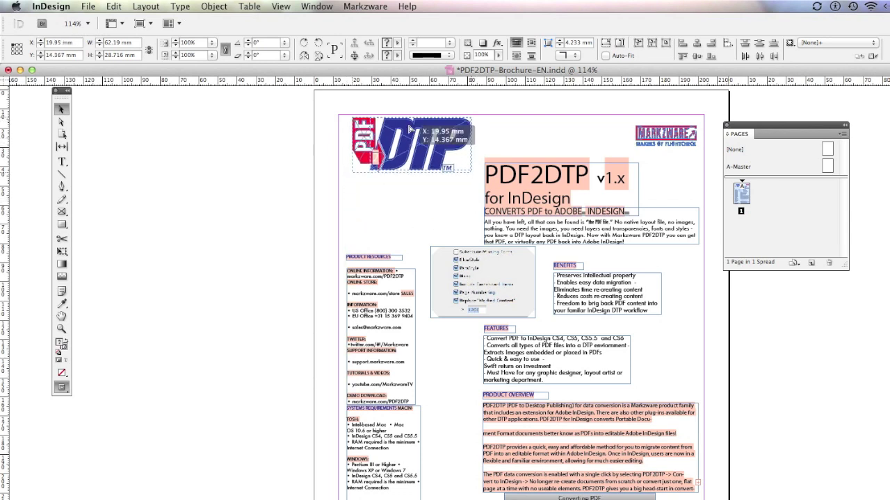
Change the heading's version text from v1.x to v3
{"action": "double_click", "coordinate": [557, 223]}
{"action": "double_click", "coordinate": [539, 198]}
{"action": "left_click_drag", "start_coordinate": [603, 178], "coordinate": [626, 182]}
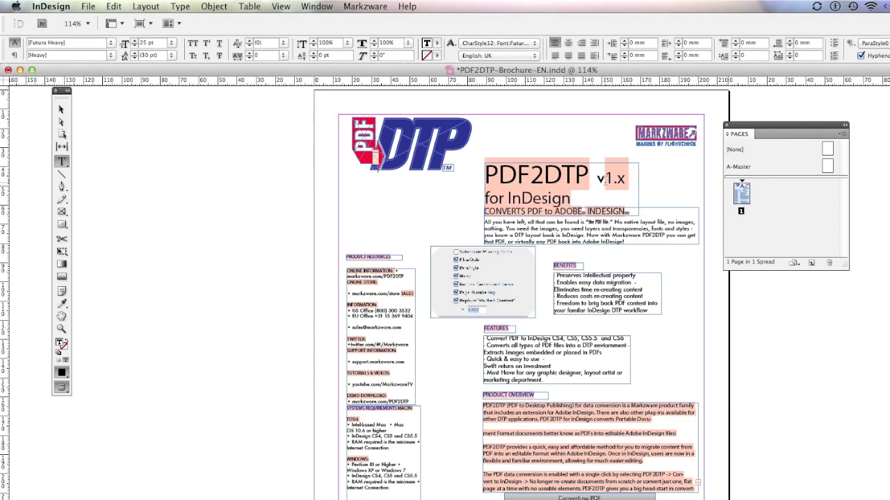
{"action": "type", "text": "333"}
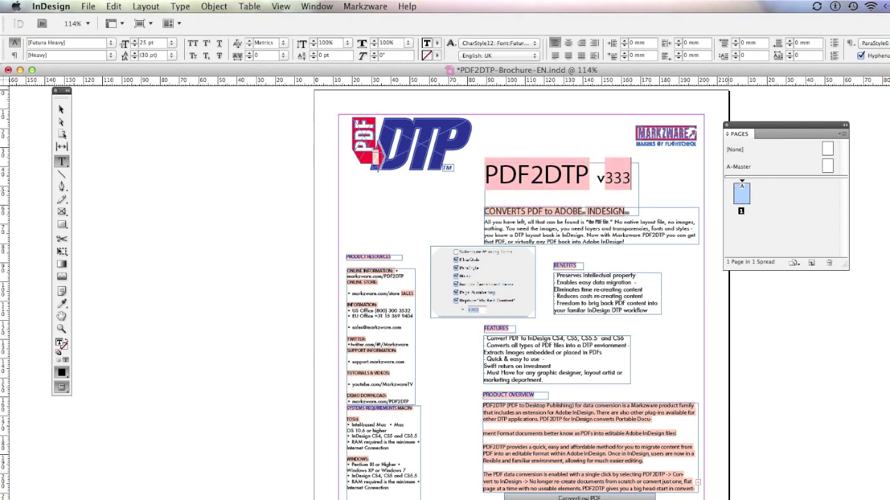
{"action": "key", "text": "BackSpace"}
{"action": "key", "text": "BackSpace"}
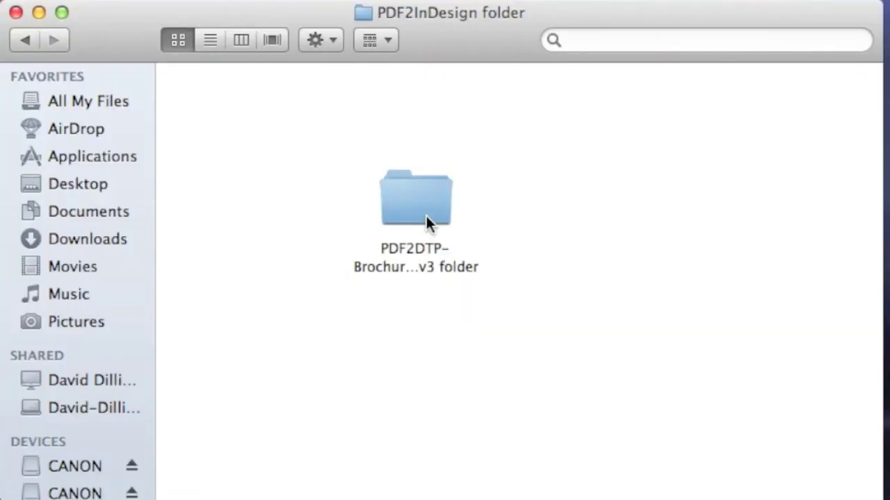
Open the PDF2DTP-Brochure-final-ENv3 folder in Finder and inspect the converted INDD file
{"action": "double_click", "coordinate": [427, 225]}
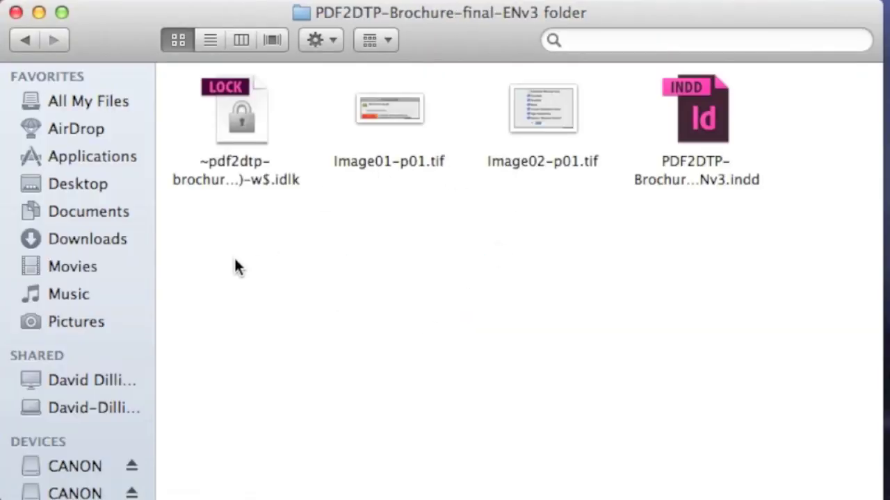
{"action": "left_click", "coordinate": [699, 115]}
{"action": "left_click", "coordinate": [386, 218]}
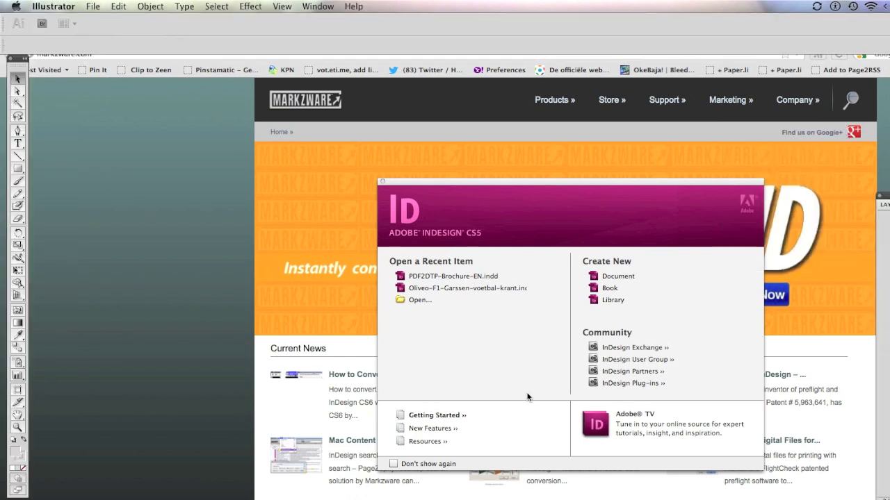
Open Oliveo-logo-Nieuw-1930v2.ai and check that the curved club name and slogan are live type
{"action": "left_click", "coordinate": [58, 7]}
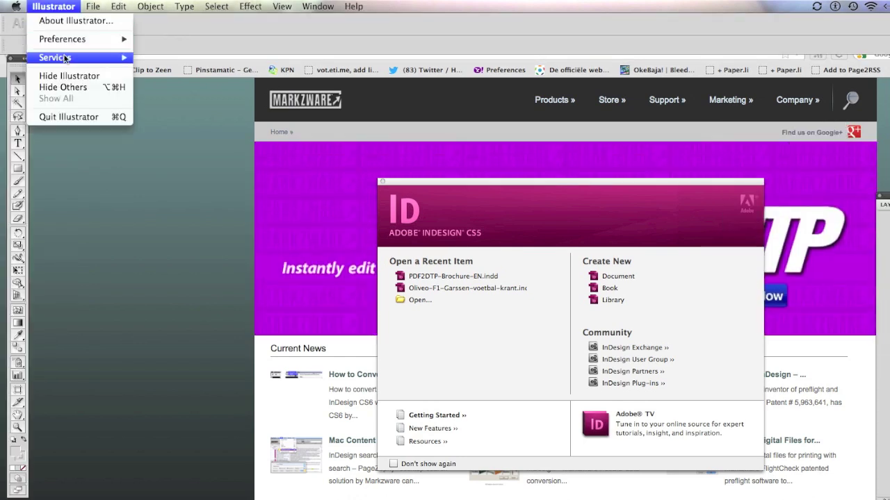
{"action": "mouse_move", "coordinate": [129, 54]}
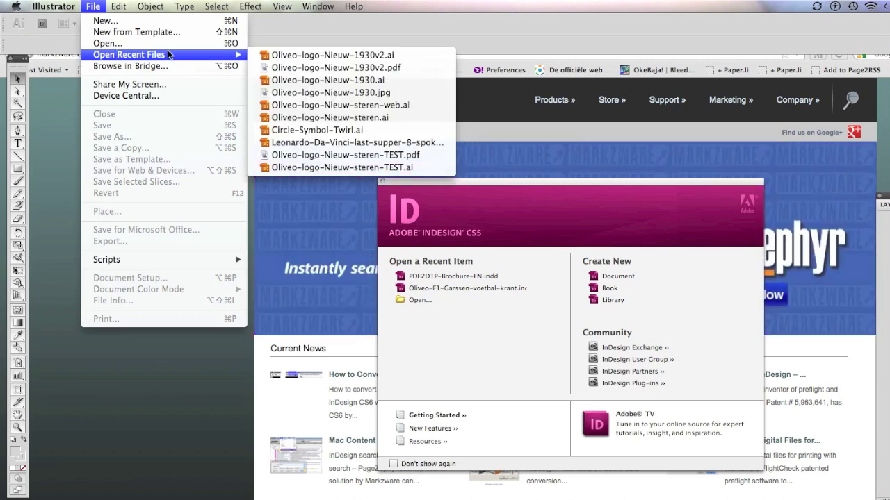
{"action": "left_click", "coordinate": [327, 61]}
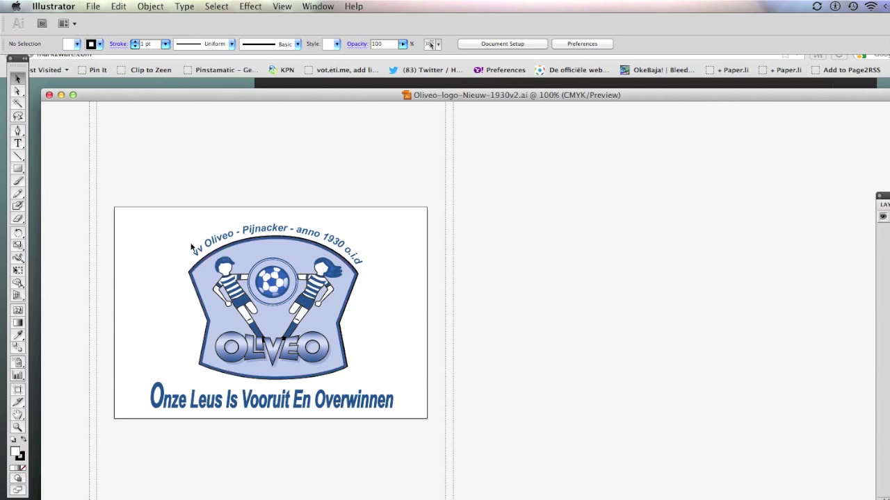
{"action": "left_click", "coordinate": [18, 143]}
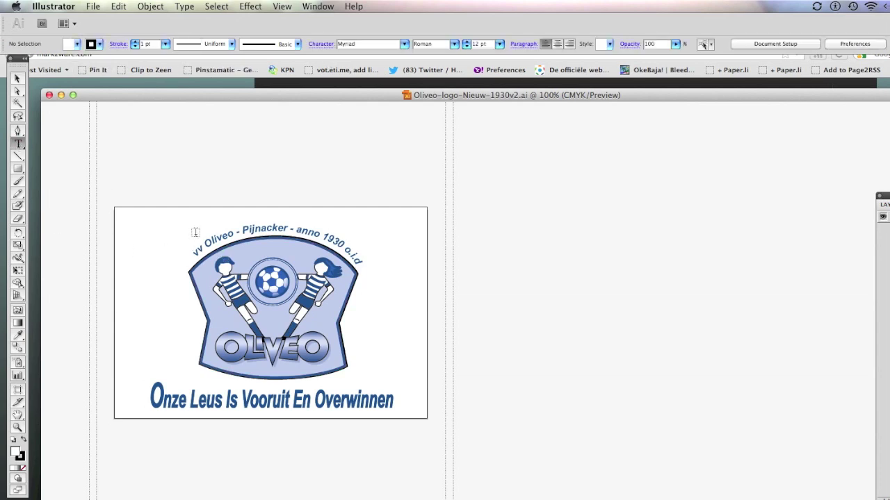
{"action": "left_click", "coordinate": [208, 244]}
{"action": "left_click_drag", "start_coordinate": [206, 245], "coordinate": [345, 242]}
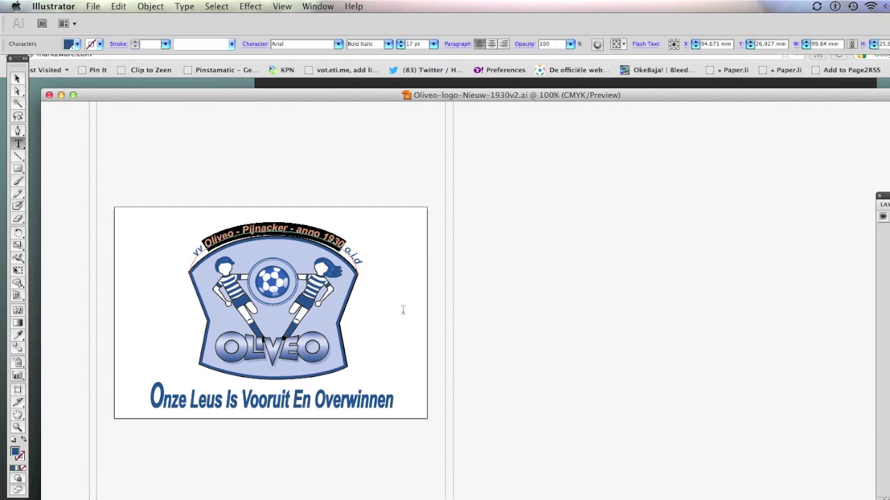
{"action": "key", "text": "Escape"}
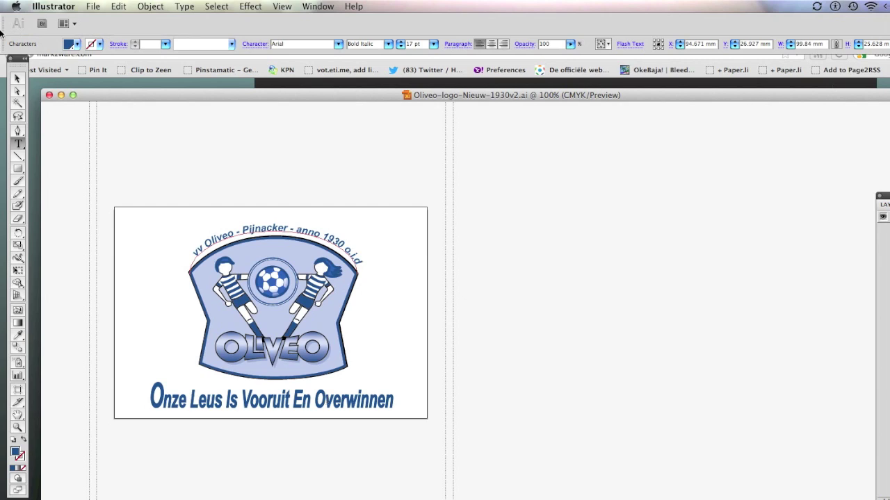
{"action": "left_click", "coordinate": [18, 78]}
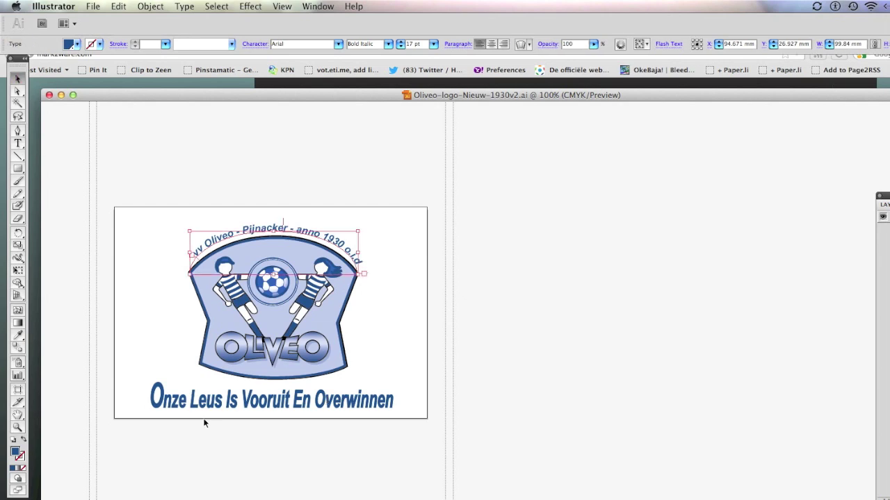
{"action": "left_click_drag", "start_coordinate": [178, 400], "coordinate": [174, 398]}
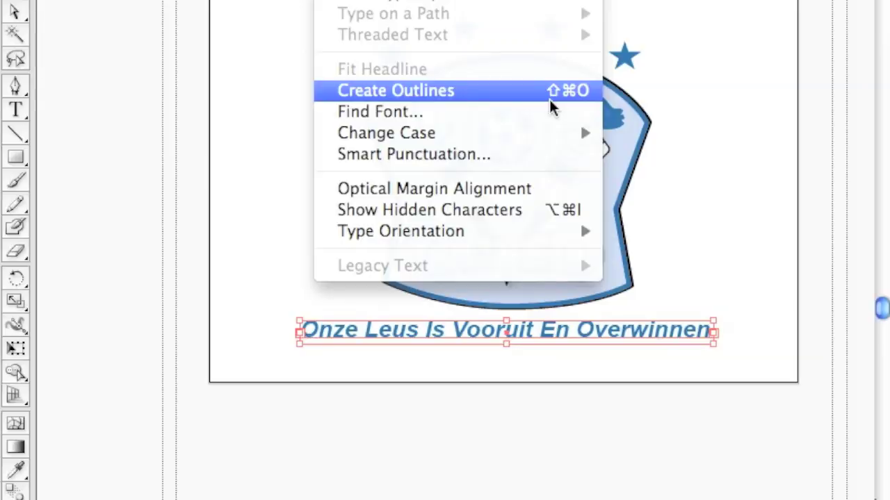
{"action": "left_click", "coordinate": [243, 221]}
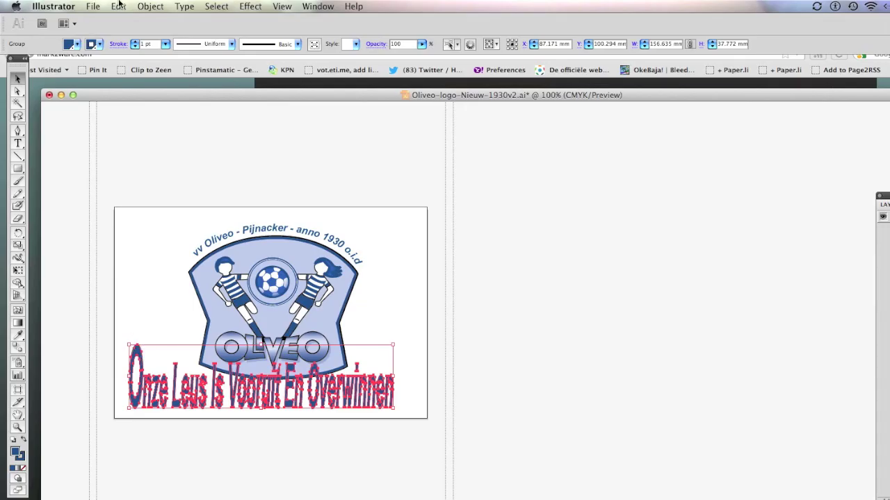
{"action": "left_click", "coordinate": [114, 6]}
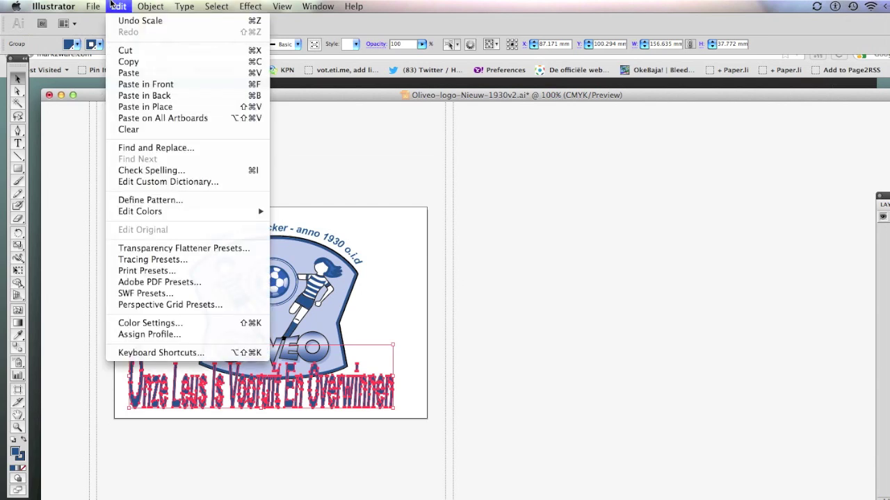
{"action": "left_click", "coordinate": [117, 20]}
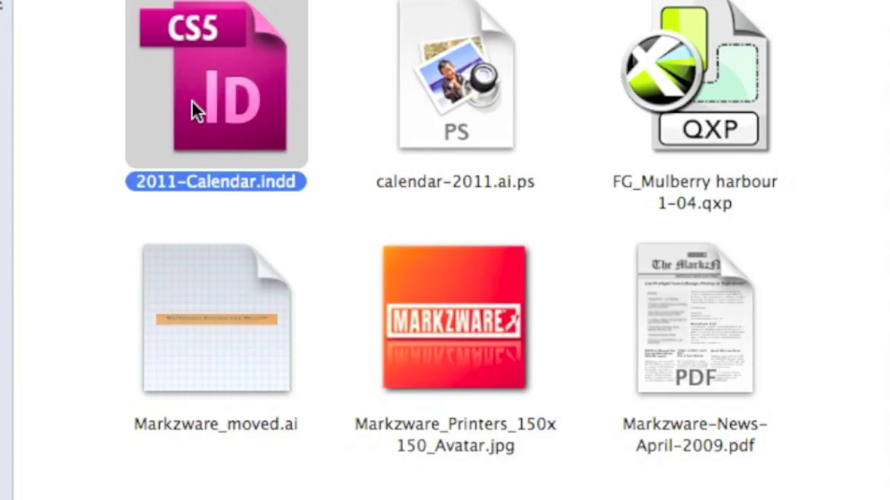
{"action": "key", "text": "Right"}
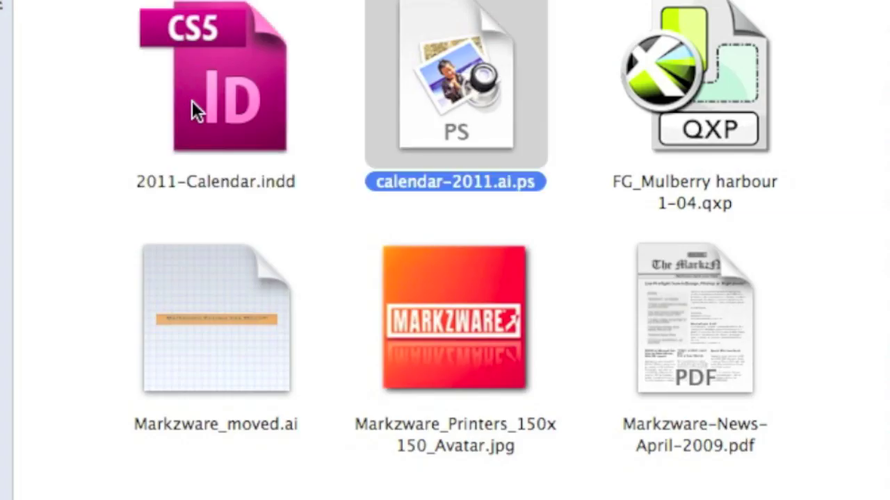
{"action": "key", "text": "Right"}
{"action": "key", "text": "Down"}
{"action": "key", "text": "Left"}
{"action": "key", "text": "Left"}
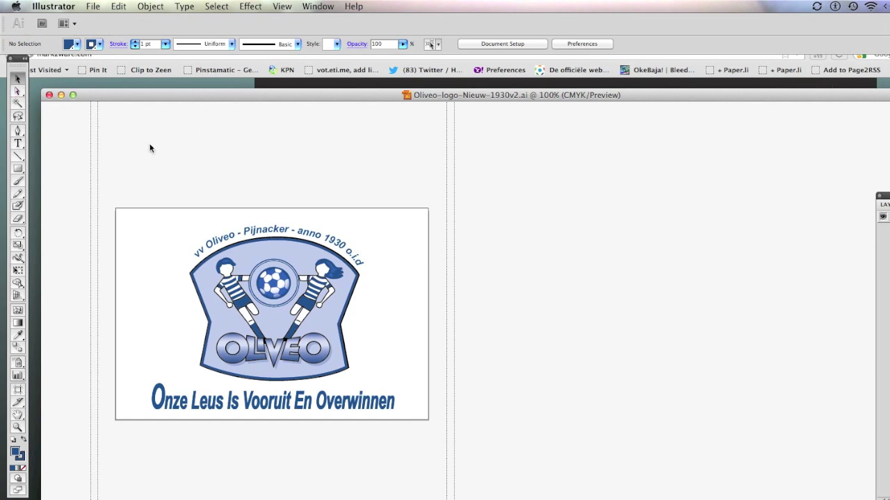
Select and copy all the Oliveo logo artwork in Illustrator, then bring up InDesign
{"action": "key", "text": "ctrl+a"}
{"action": "key", "text": "a"}
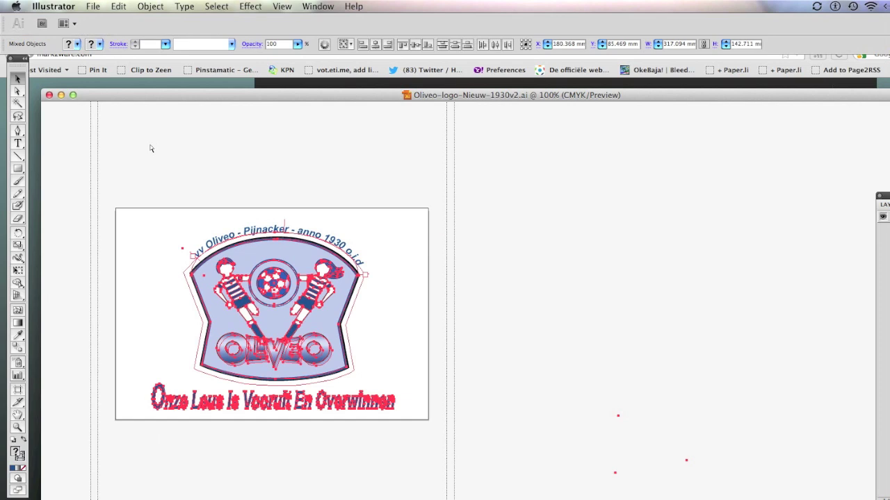
{"action": "key", "text": "v"}
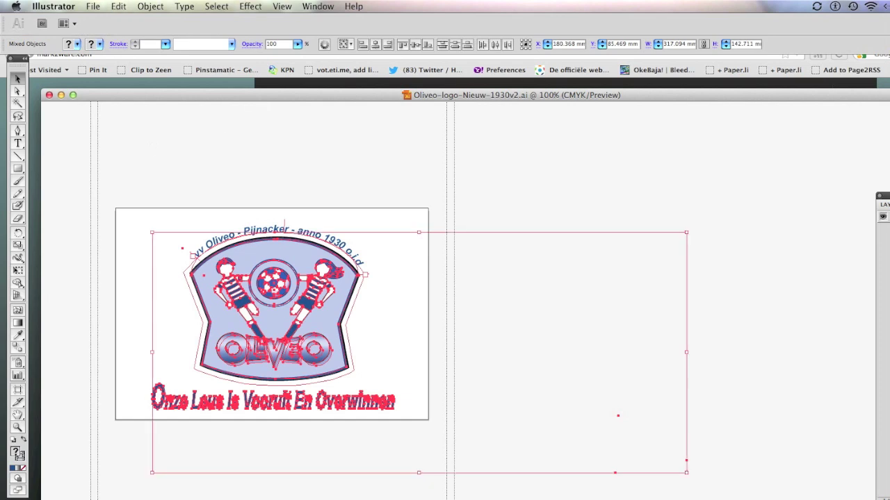
{"action": "left_click", "coordinate": [87, 6]}
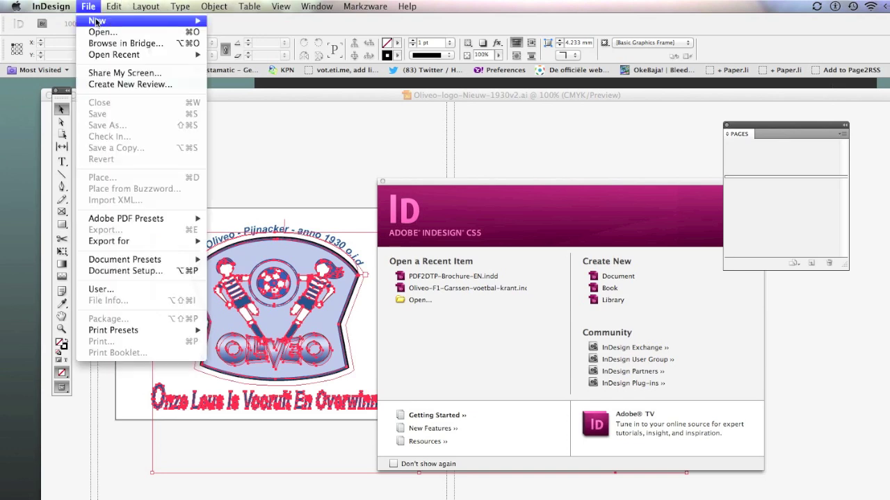
Create a default A4 document, paste the Oliveo logo and place it near the page top
{"action": "mouse_move", "coordinate": [97, 21]}
{"action": "left_click", "coordinate": [240, 28]}
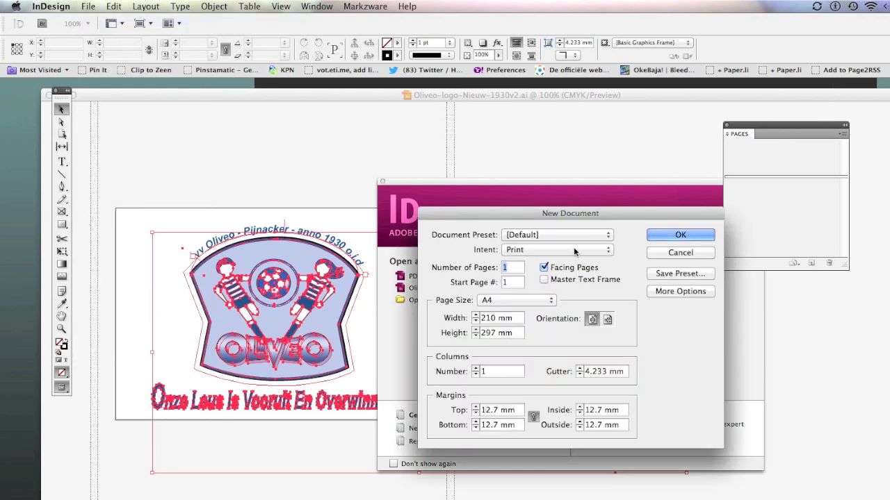
{"action": "left_click", "coordinate": [688, 235]}
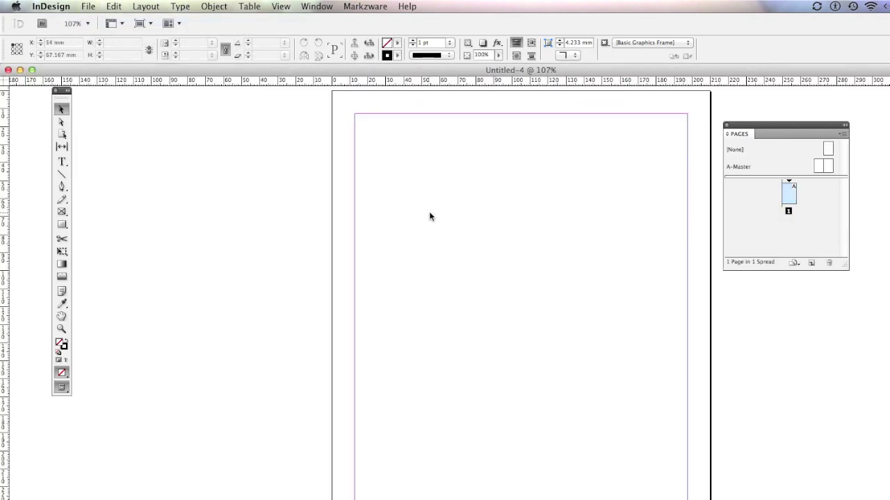
{"action": "key", "text": "super+v"}
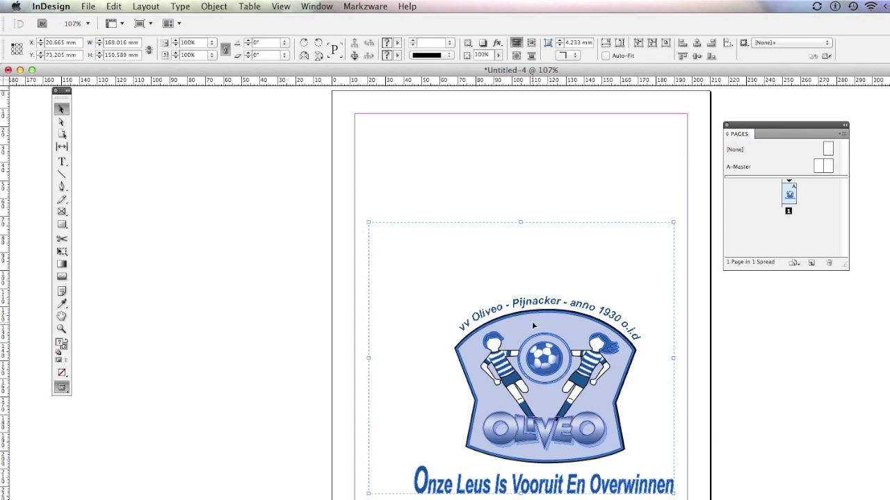
{"action": "mouse_move", "coordinate": [532, 331]}
{"action": "left_mouse_down"}
{"action": "mouse_move", "coordinate": [503, 230]}
{"action": "mouse_move", "coordinate": [532, 217]}
{"action": "left_mouse_up"}
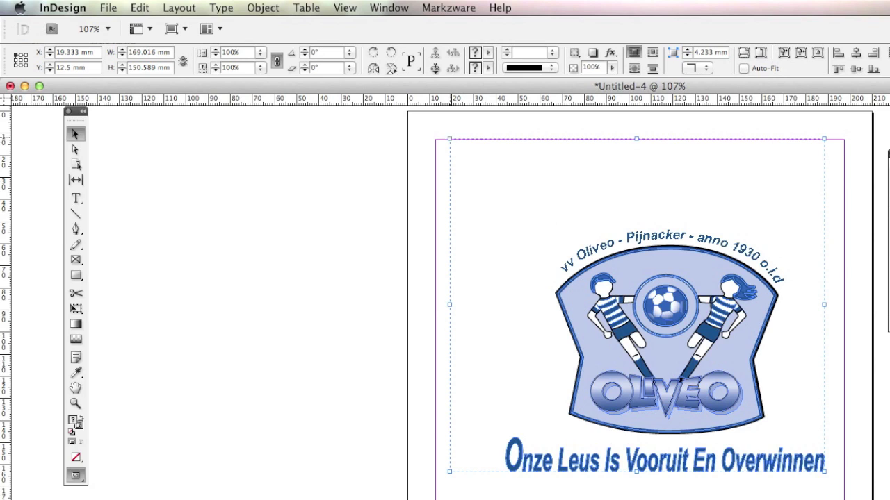
{"action": "mouse_move", "coordinate": [450, 139]}
{"action": "left_mouse_down"}
{"action": "mouse_move", "coordinate": [695, 367]}
{"action": "mouse_move", "coordinate": [496, 225]}
{"action": "mouse_move", "coordinate": [427, 129]}
{"action": "left_mouse_up"}
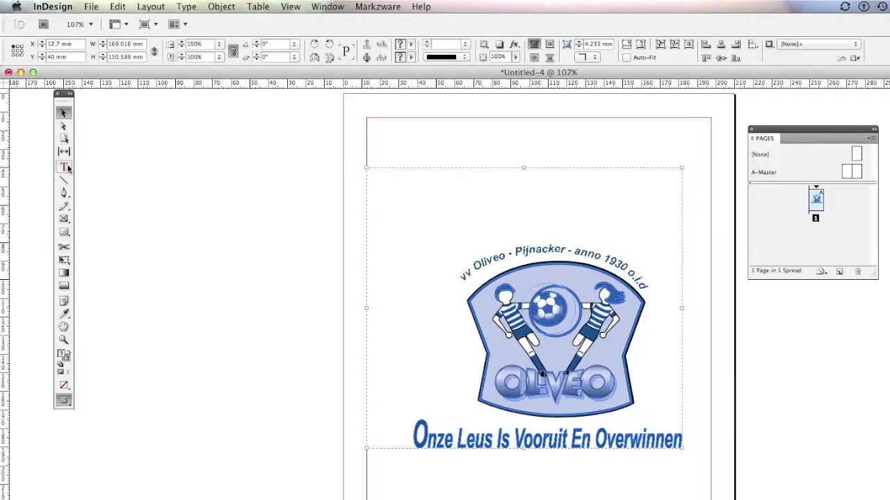
Try editing the pasted logo's curved club-name text with the Type tool
{"action": "left_click", "coordinate": [65, 168]}
{"action": "left_click", "coordinate": [541, 252]}
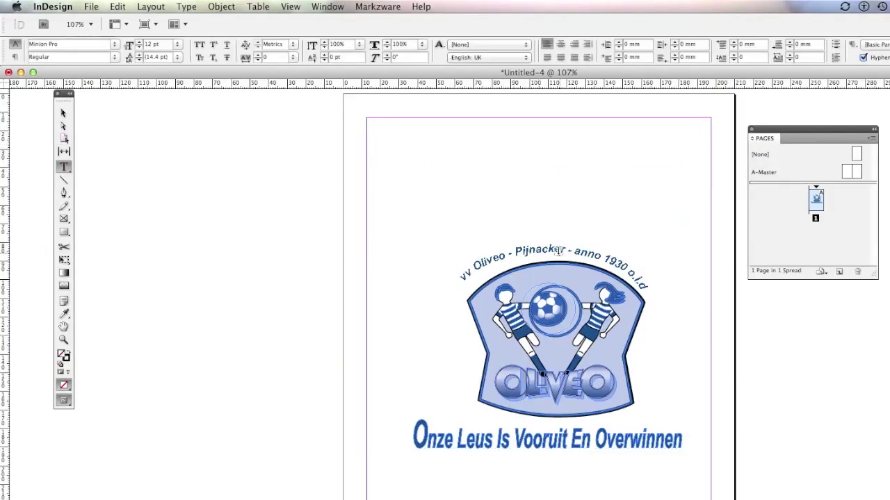
{"action": "left_click", "coordinate": [485, 270]}
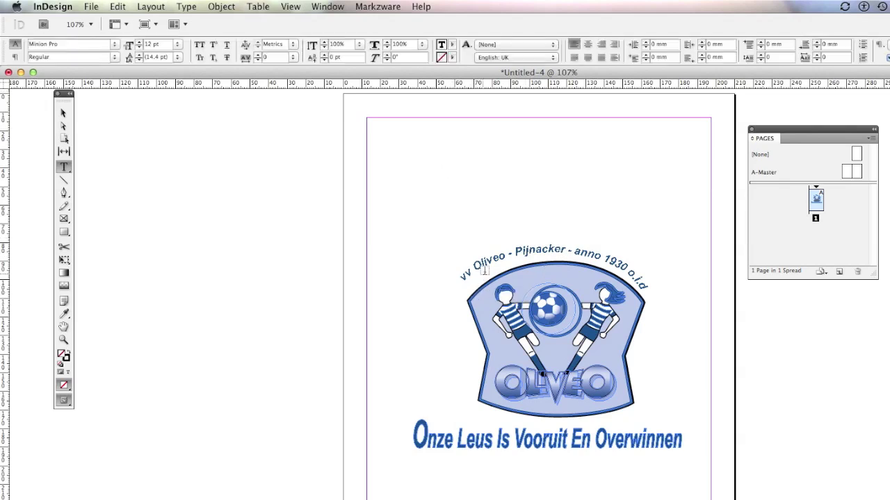
{"action": "left_click", "coordinate": [370, 162]}
Move the logo artwork, then enlarge and delete the striped fragment over Pijnacker
{"action": "left_click", "coordinate": [63, 113]}
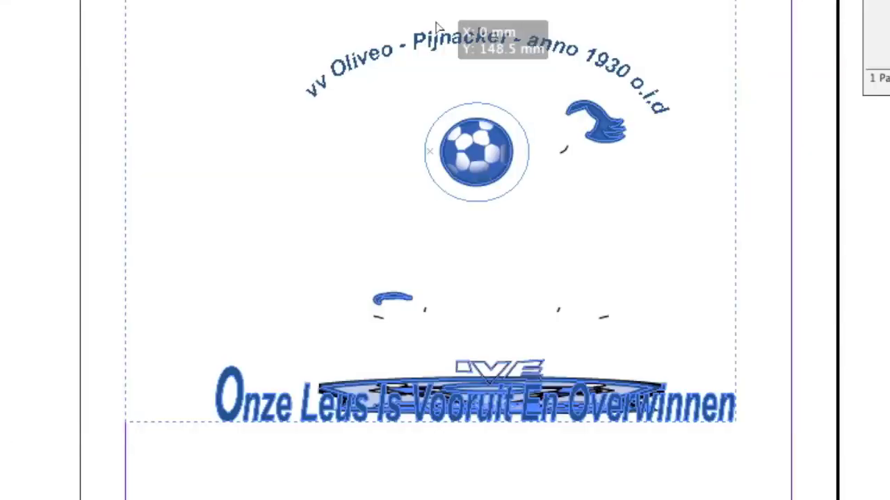
{"action": "left_click_drag", "start_coordinate": [436, 28], "coordinate": [641, 74]}
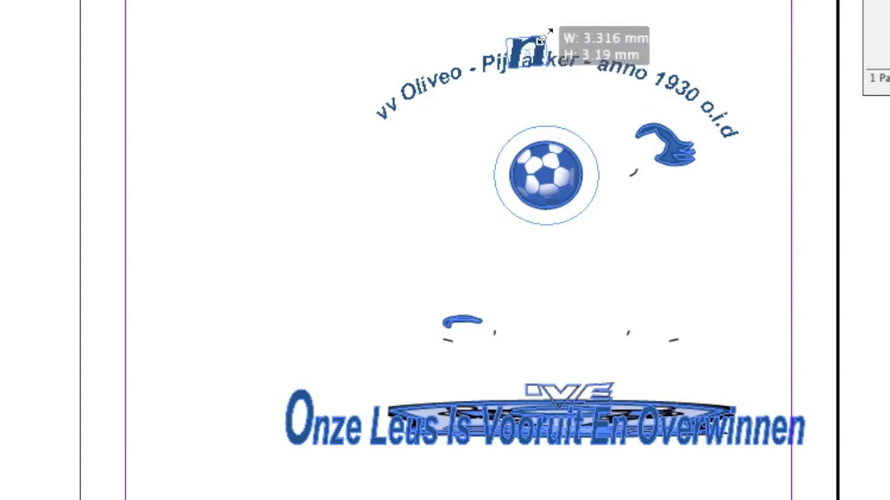
{"action": "left_click_drag", "start_coordinate": [526, 50], "coordinate": [712, 4]}
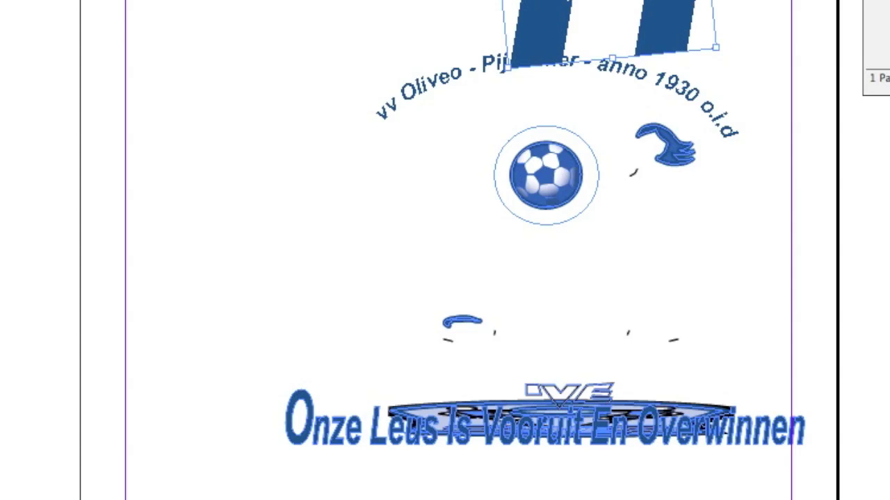
{"action": "key", "text": "Delete"}
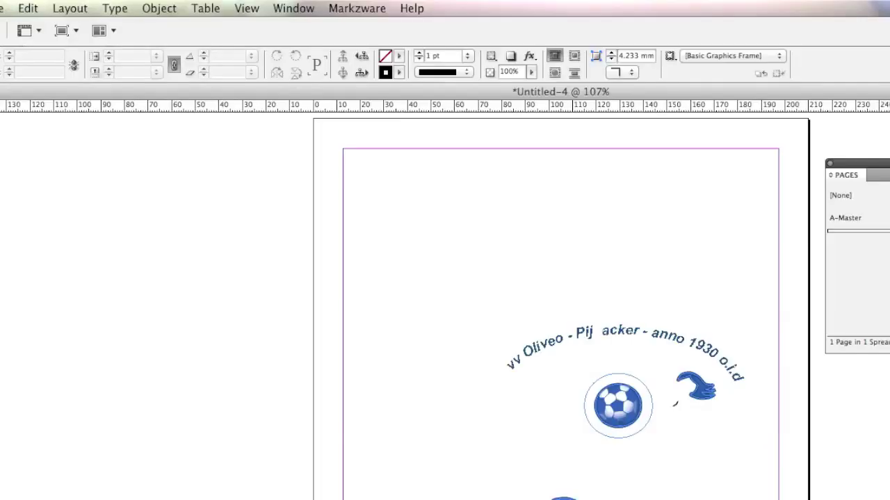
Convert Oliveo-logo-Nieuw-1930vfinal.ai into an InDesign document via PDF2DTP, searching for 'logo'
{"action": "left_click", "coordinate": [362, 8]}
{"action": "mouse_move", "coordinate": [362, 27]}
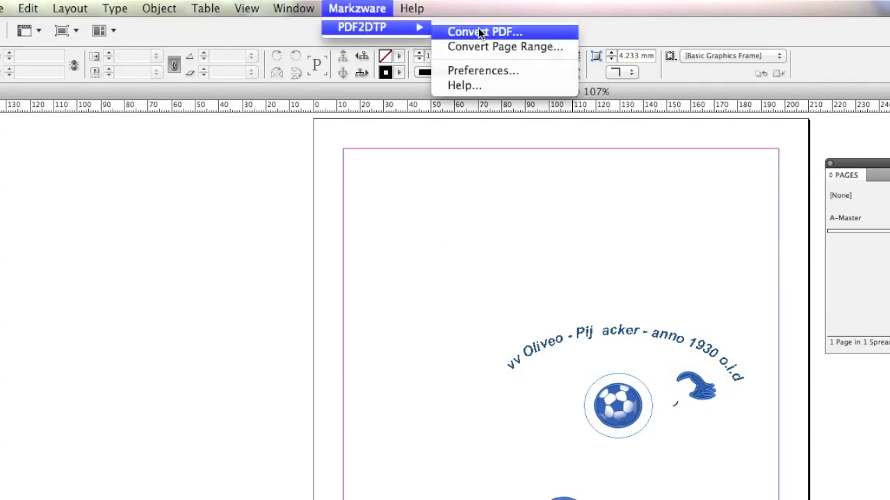
{"action": "left_click", "coordinate": [478, 29]}
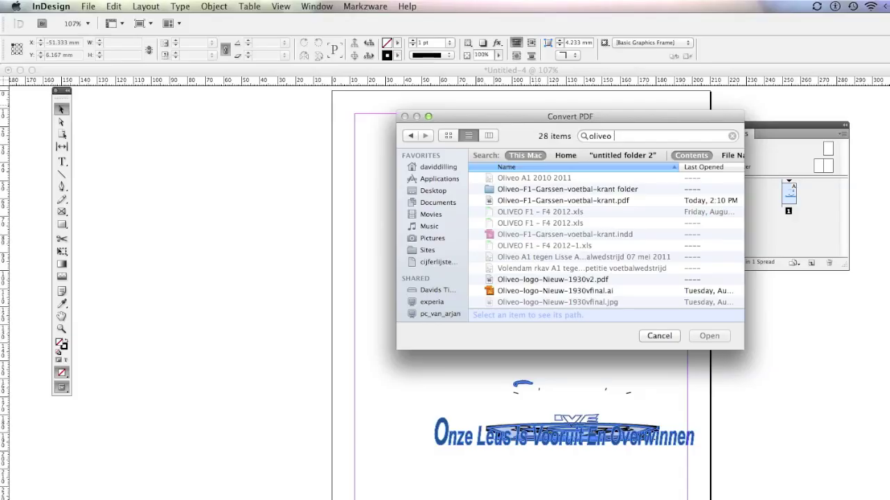
{"action": "type", "text": "logo"}
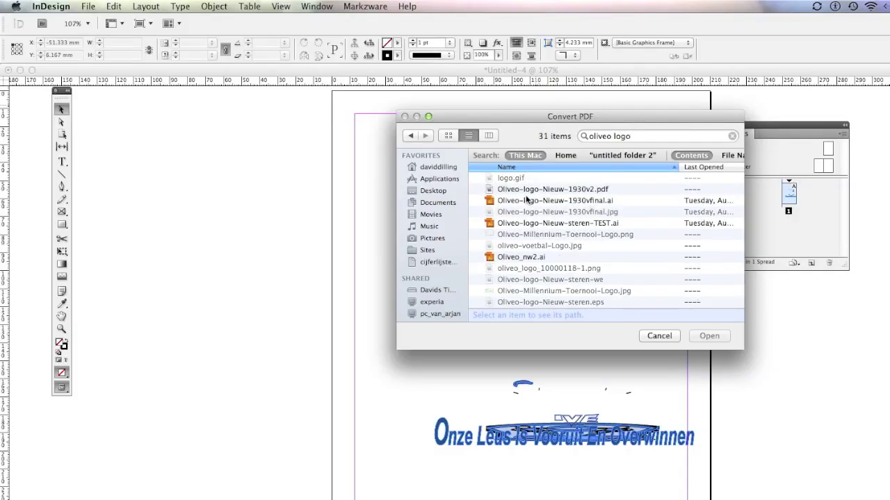
{"action": "left_click", "coordinate": [557, 201]}
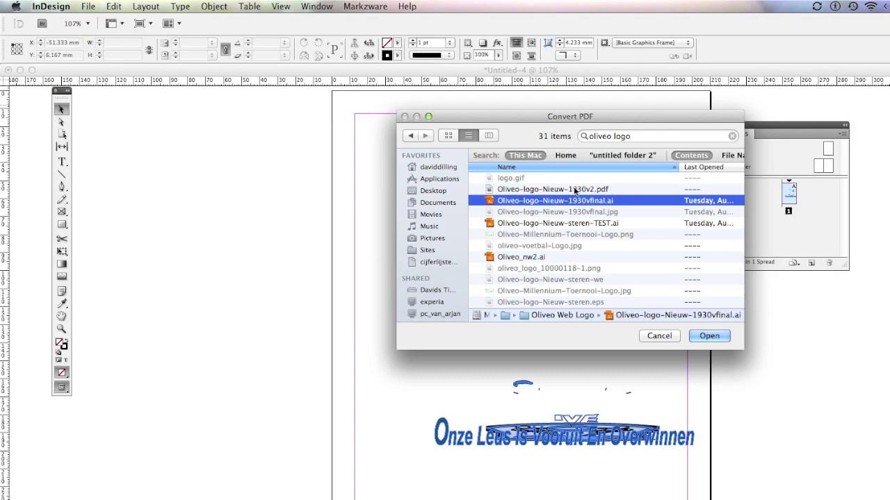
{"action": "left_click", "coordinate": [709, 337]}
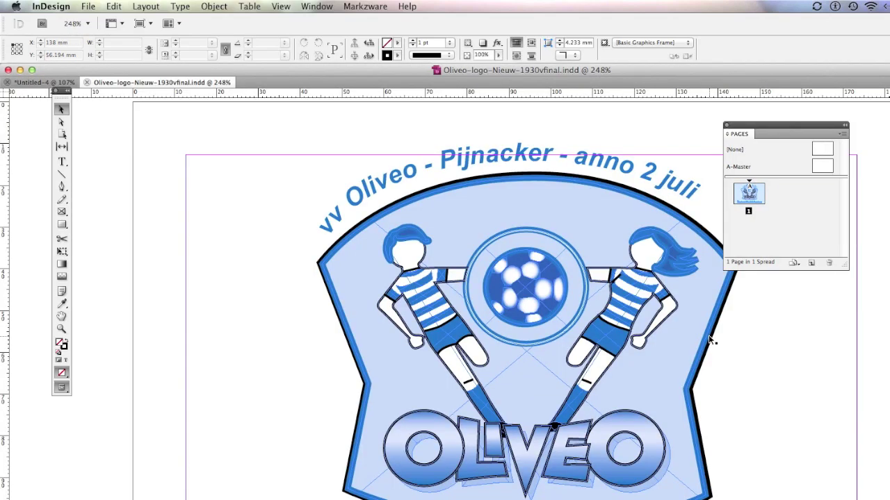
{"action": "left_click", "coordinate": [42, 83]}
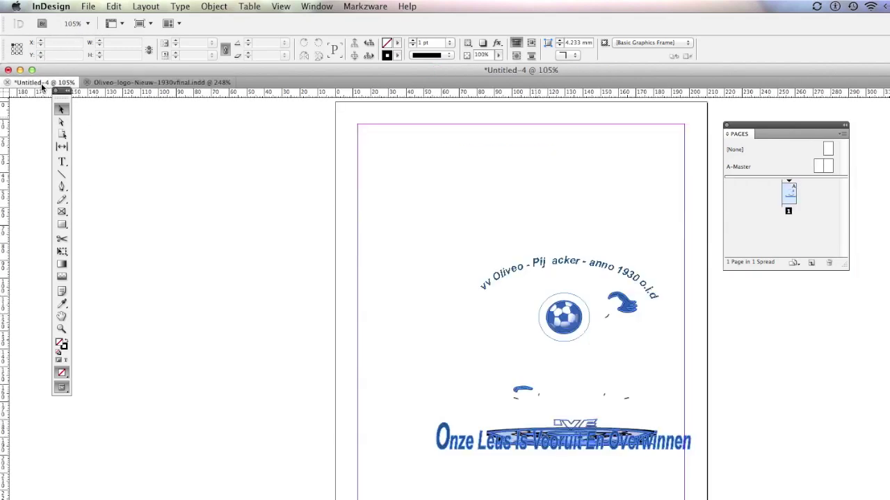
Replace part of the converted curved club name with the text 'to edit at WILL Lovely'
{"action": "left_click", "coordinate": [123, 86]}
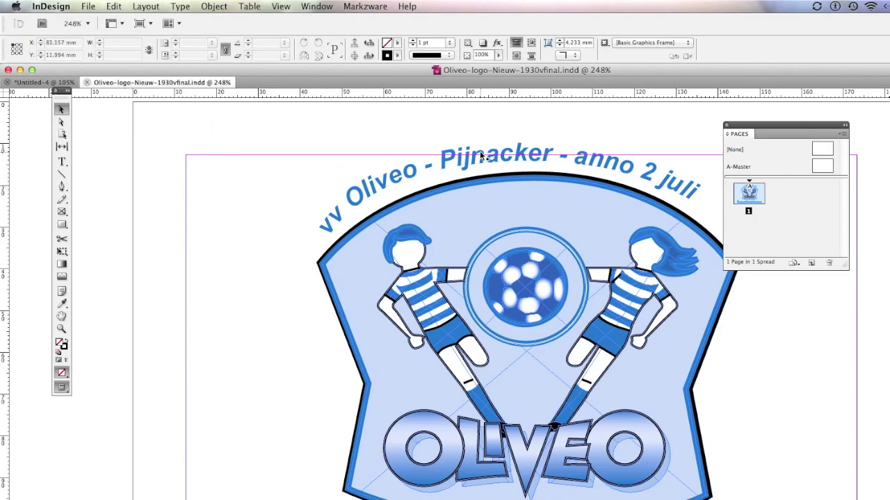
{"action": "key", "text": "t"}
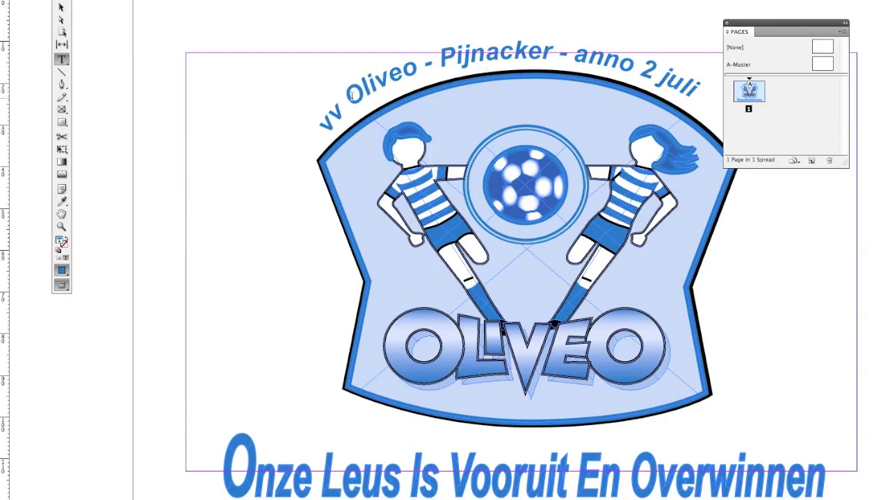
{"action": "left_click_drag", "start_coordinate": [351, 90], "coordinate": [608, 61]}
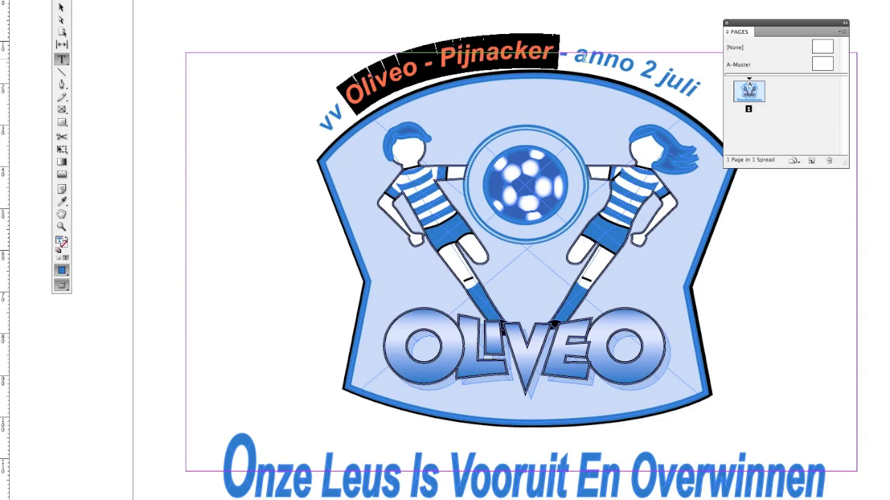
{"action": "type", "text": "to"}
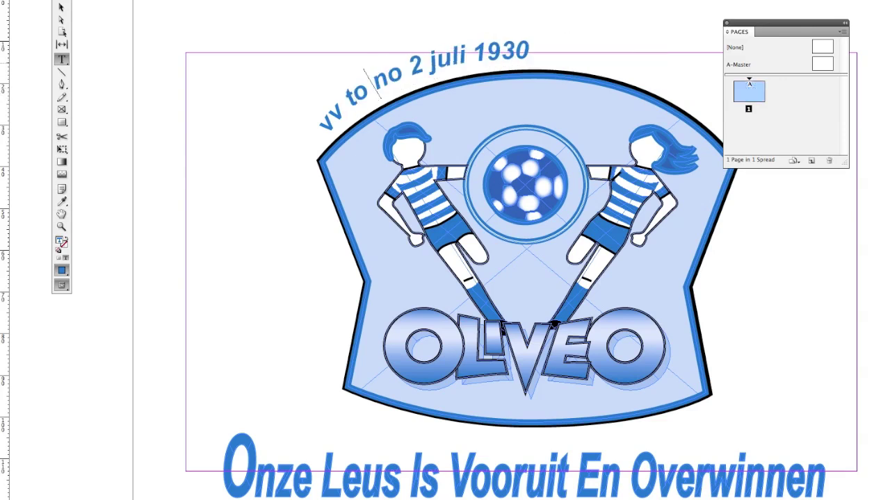
{"action": "type", "text": " edit at "}
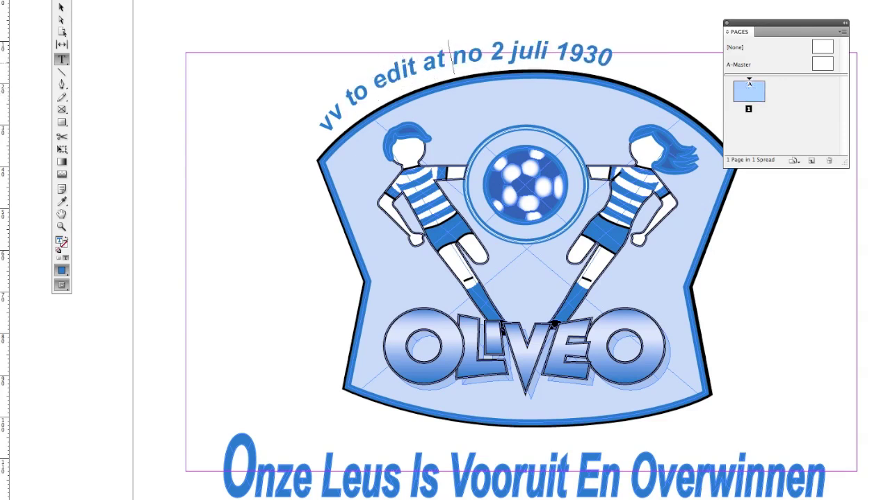
{"action": "type", "text": "WILL L"}
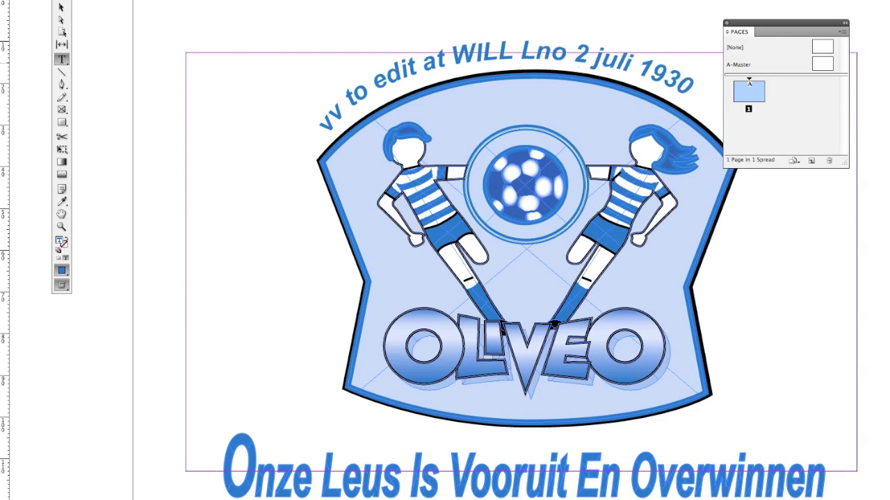
{"action": "type", "text": "ovely"}
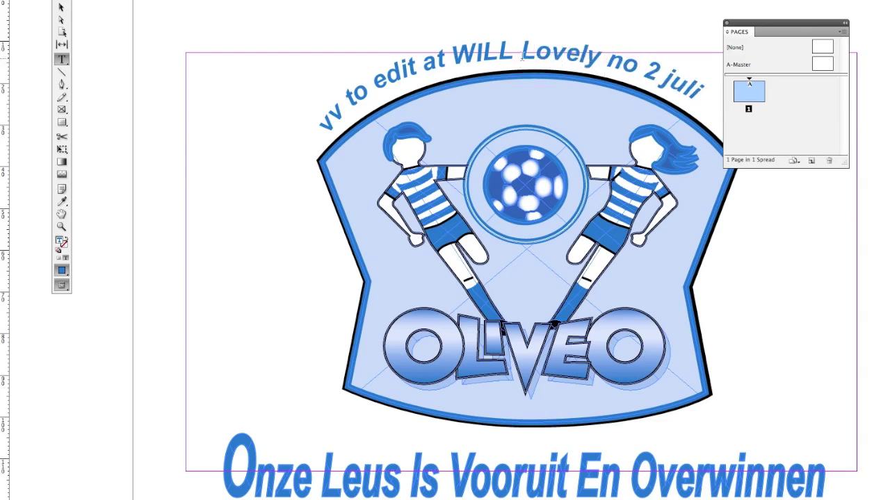
Stretch the large O frame at the bottom-left up and to the left
{"action": "left_click", "coordinate": [61, 6]}
{"action": "left_click", "coordinate": [238, 435]}
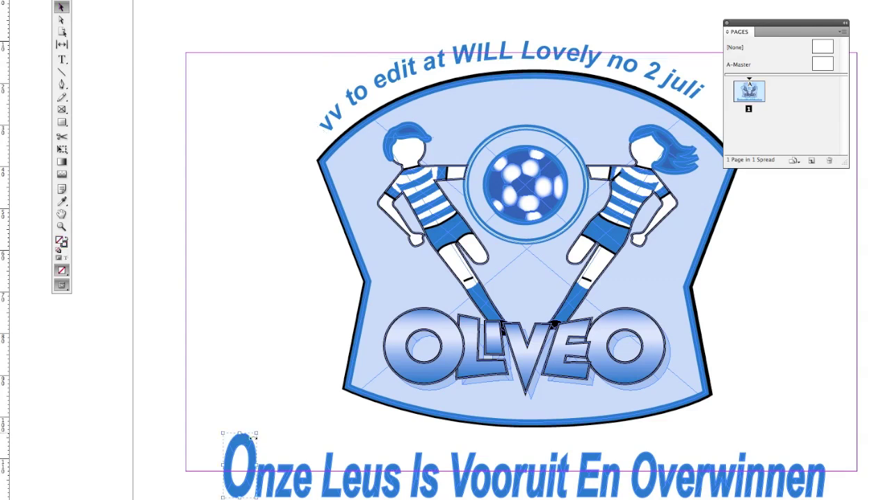
{"action": "left_click_drag", "start_coordinate": [220, 431], "coordinate": [137, 295]}
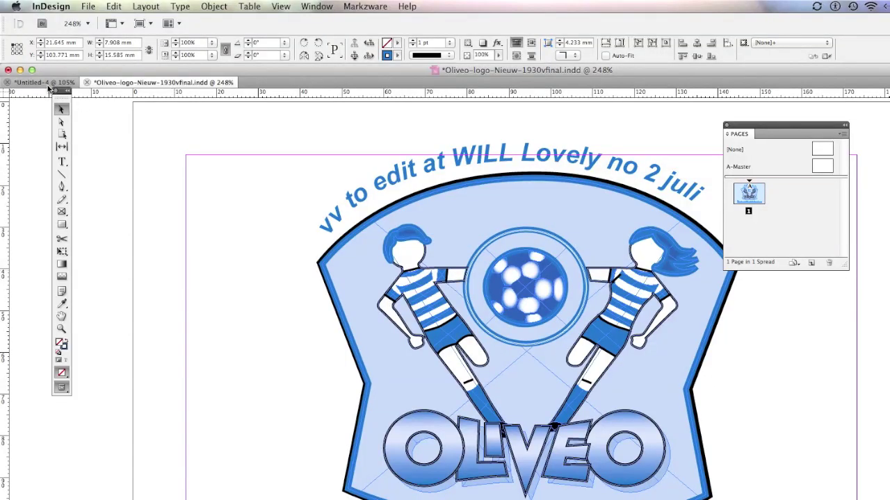
Close the untitled document and the Oliveo logo document without saving
{"action": "left_click", "coordinate": [49, 83]}
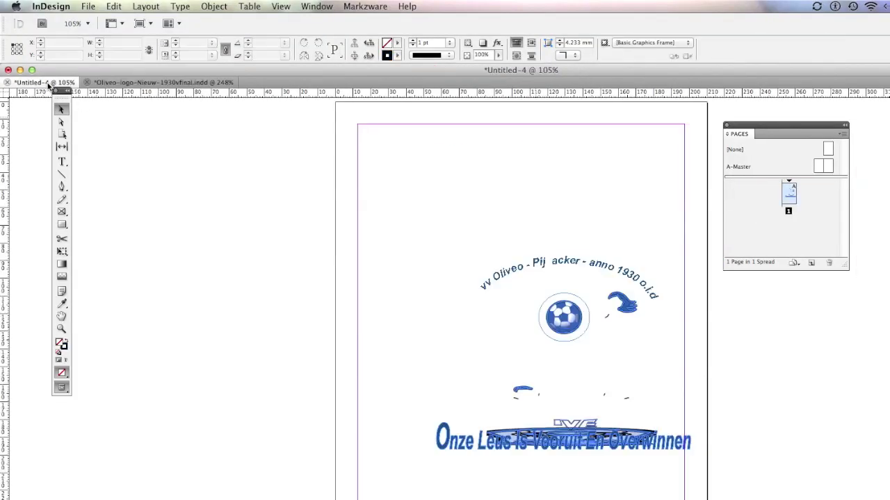
{"action": "left_click", "coordinate": [7, 70]}
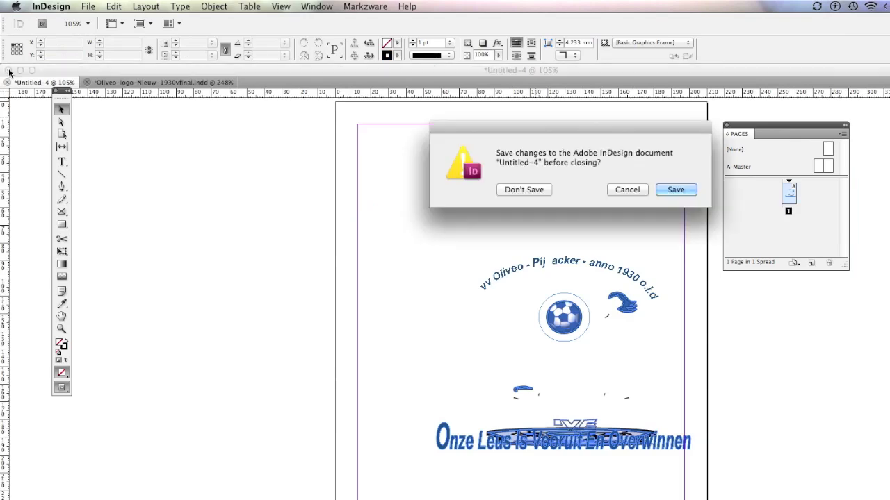
{"action": "left_click", "coordinate": [521, 192]}
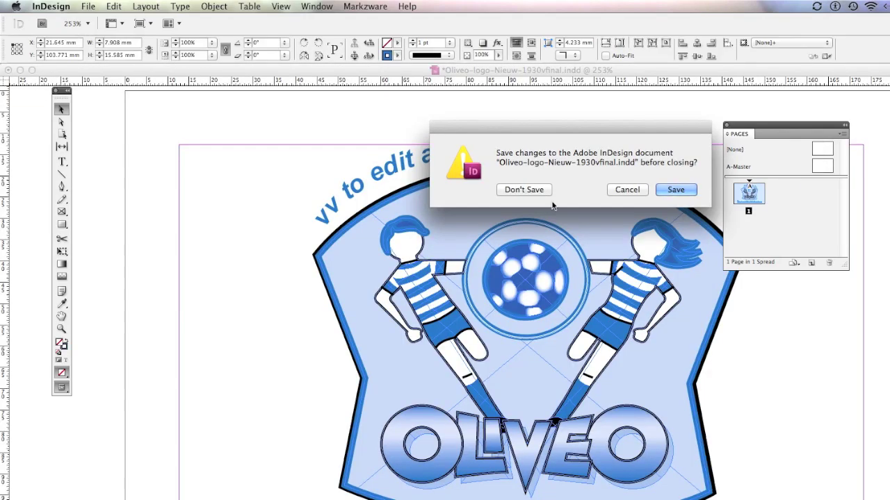
{"action": "left_click", "coordinate": [523, 191]}
Save the Oliveo logo in Illustrator as a separate copy named 'test-trash me'
{"action": "left_click", "coordinate": [268, 159]}
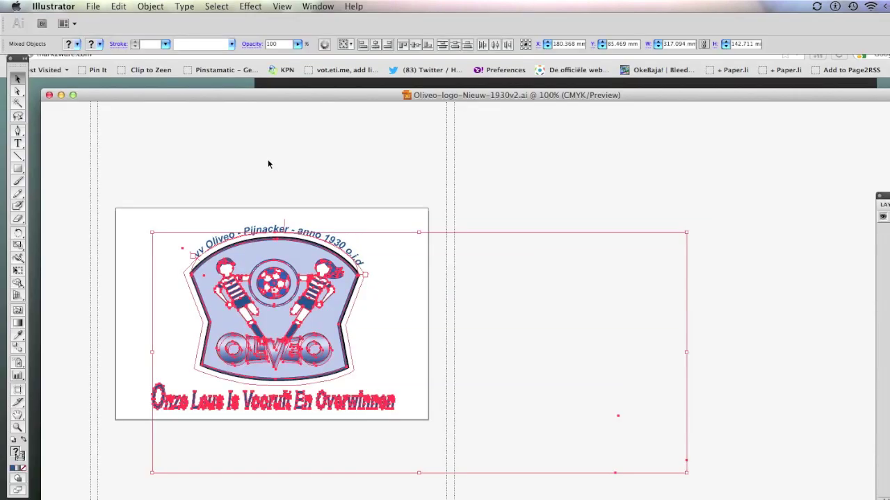
{"action": "left_click", "coordinate": [327, 220]}
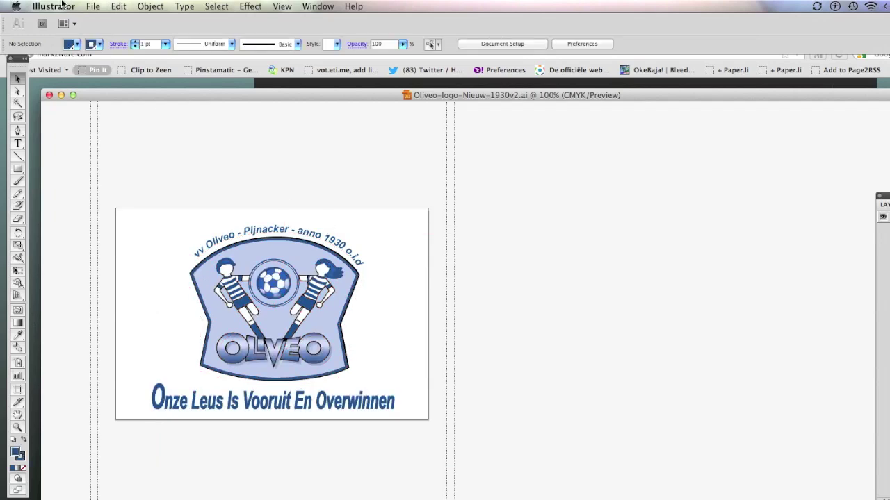
{"action": "left_click", "coordinate": [89, 7]}
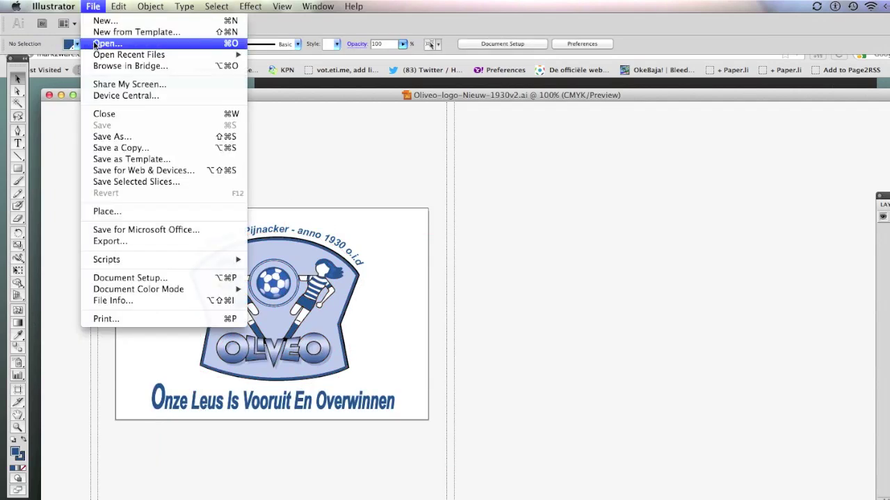
{"action": "left_click", "coordinate": [109, 136]}
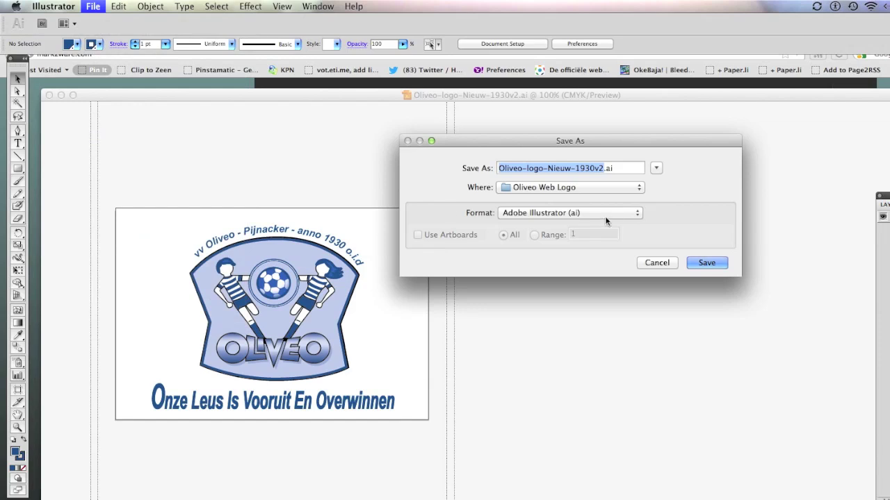
{"action": "type", "text": "test-trash me"}
{"action": "left_click", "coordinate": [705, 262]}
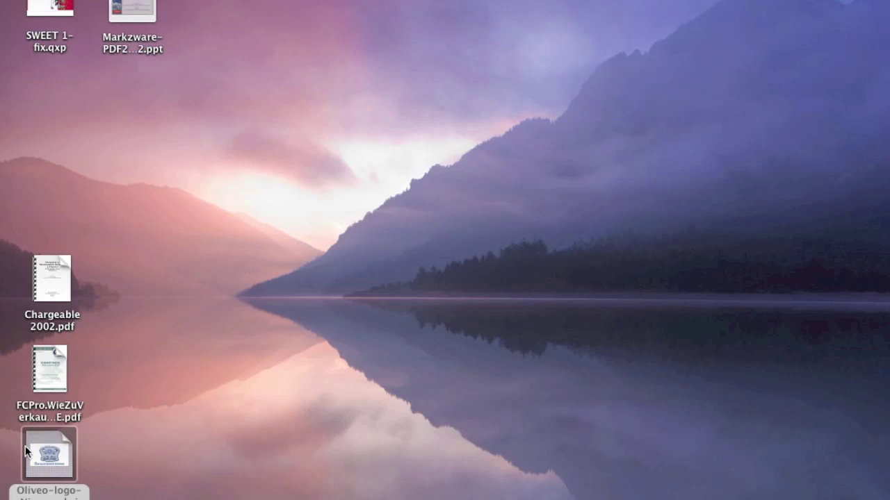
Open Oliveo-logo-Nieuw-1930vfinal.ai from the desktop and select all of its artwork
{"action": "left_click", "coordinate": [37, 455]}
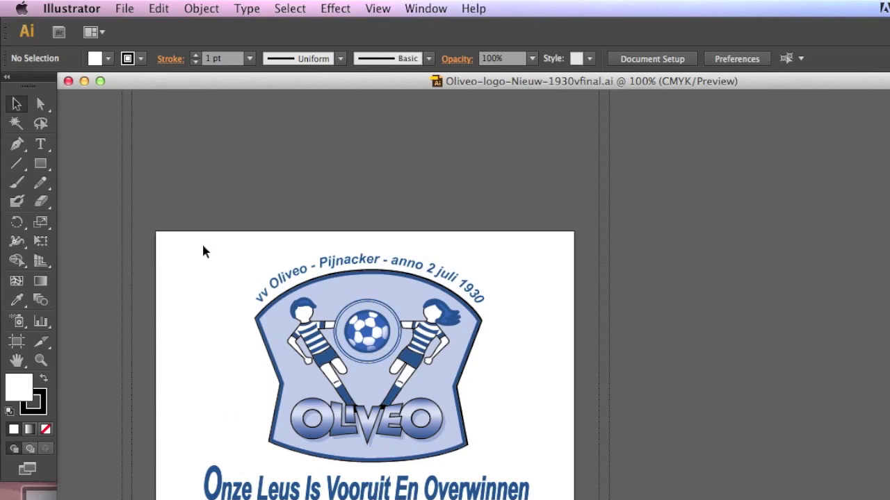
{"action": "key", "text": "ctrl+a"}
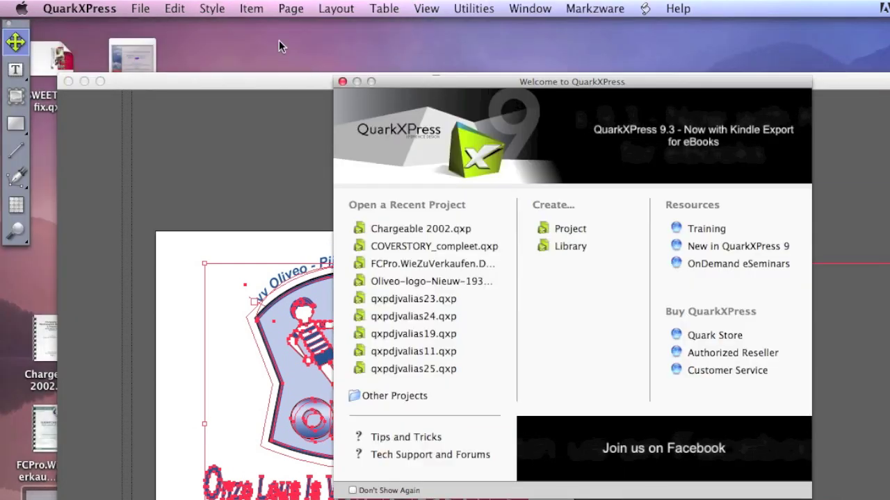
Create Project1, a blank QuarkXPress project with the default Letter print settings
{"action": "left_click", "coordinate": [141, 8]}
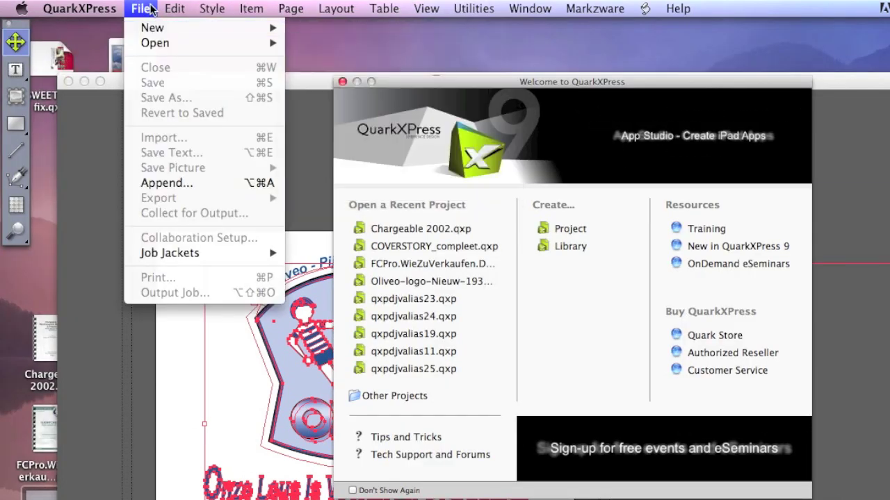
{"action": "mouse_move", "coordinate": [167, 27]}
{"action": "left_click", "coordinate": [316, 33]}
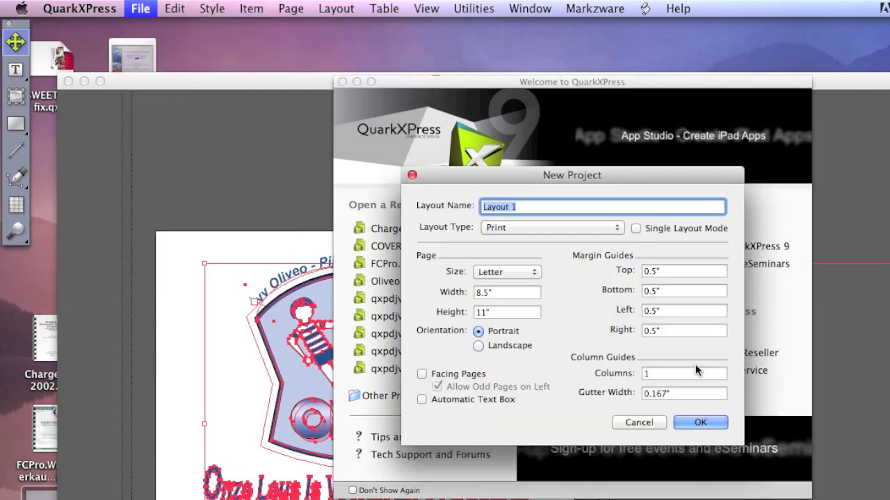
{"action": "left_click", "coordinate": [707, 421]}
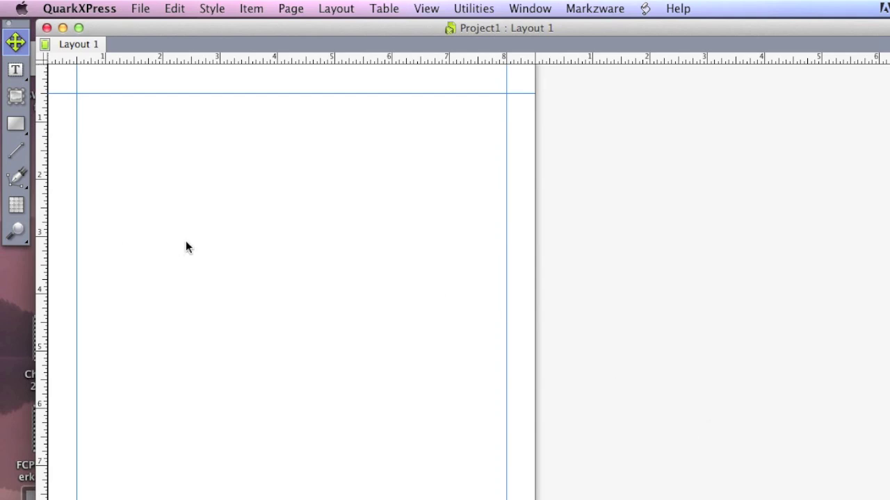
{"action": "left_click", "coordinate": [169, 4]}
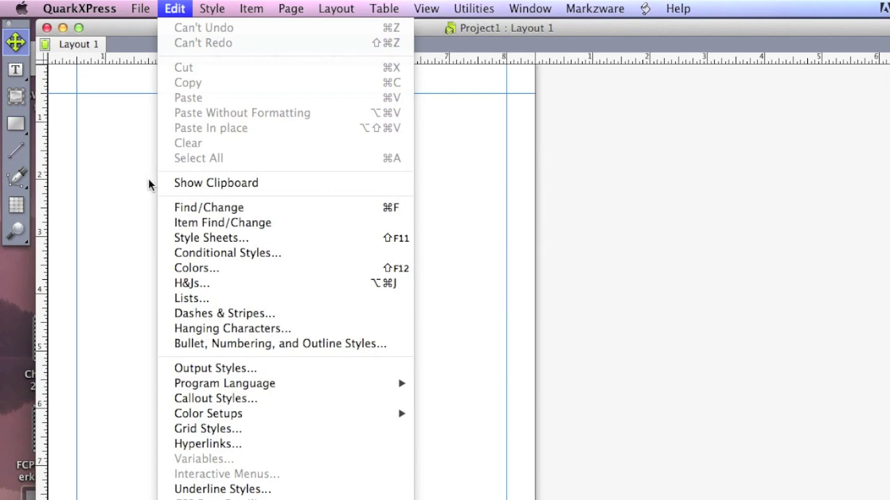
{"action": "left_click", "coordinate": [148, 179]}
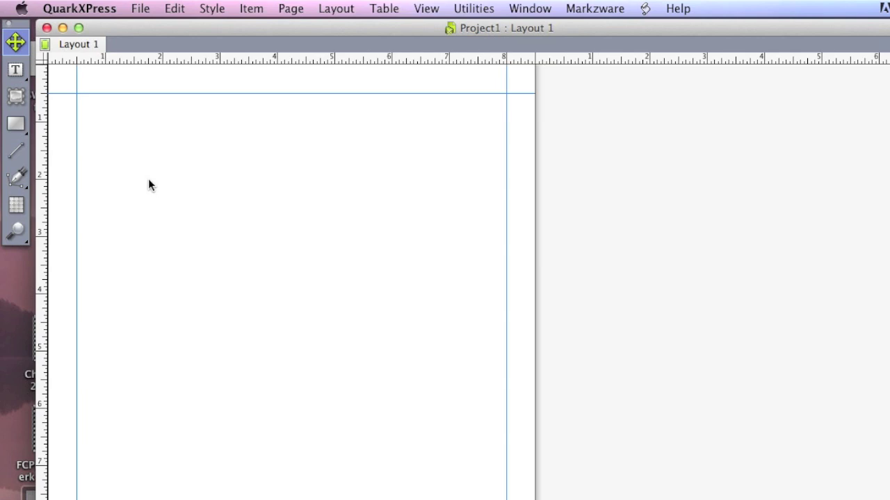
{"action": "left_click", "coordinate": [582, 7]}
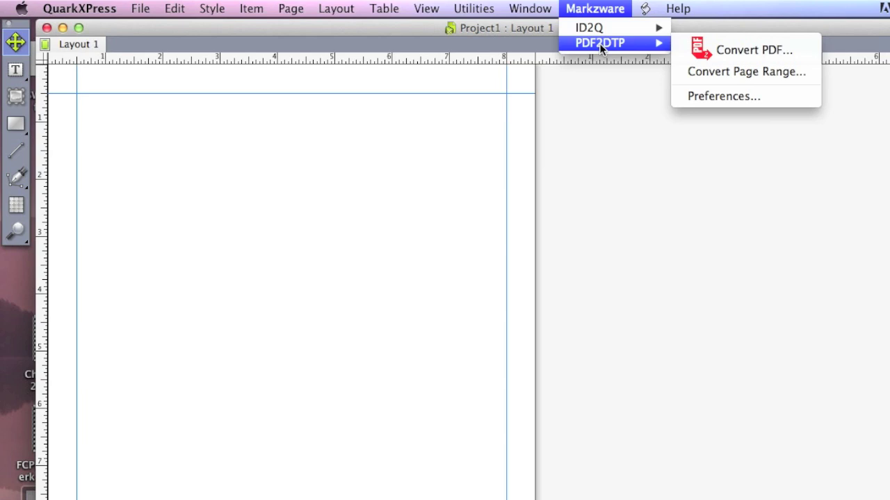
{"action": "mouse_move", "coordinate": [599, 42]}
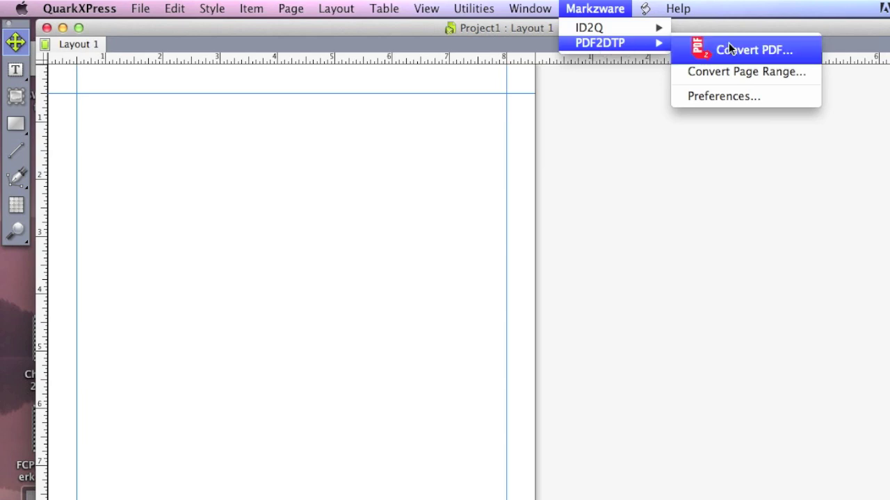
Convert Oliveo-logo-Nieuw-1930vfinal.ai with PDF2DTP into a new QuarkXPress layout
{"action": "left_click", "coordinate": [728, 49]}
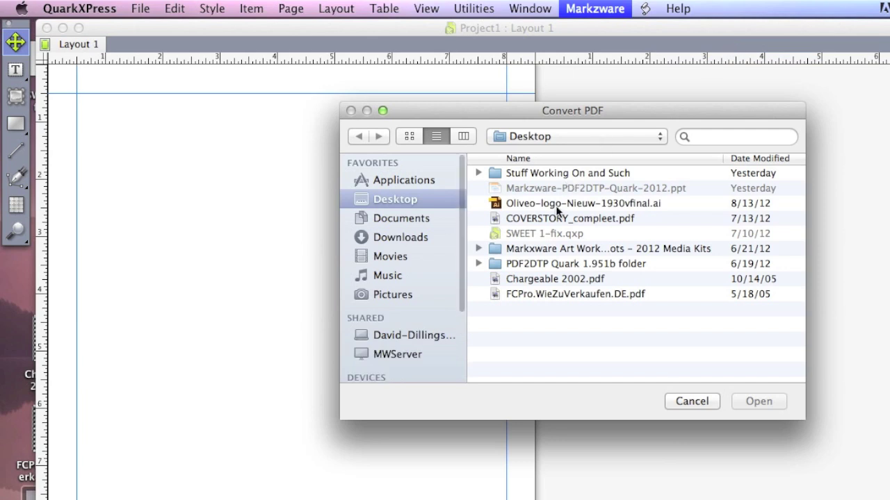
{"action": "left_click", "coordinate": [556, 207]}
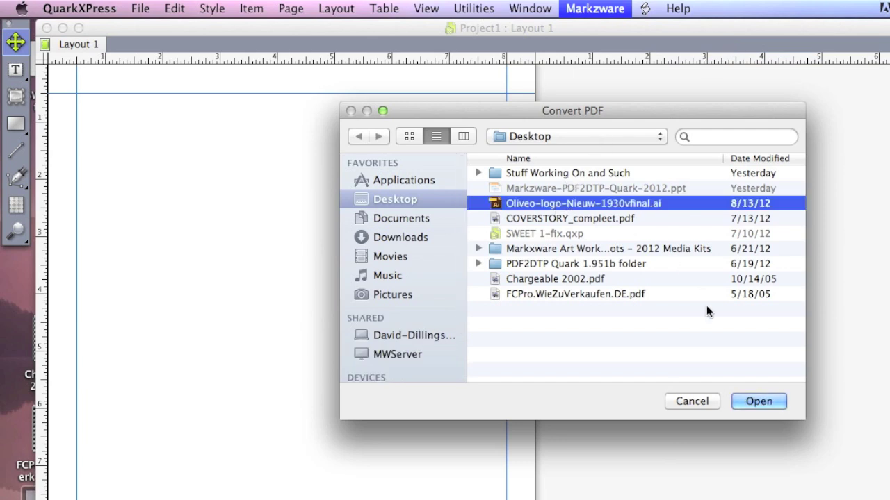
{"action": "left_click", "coordinate": [753, 396]}
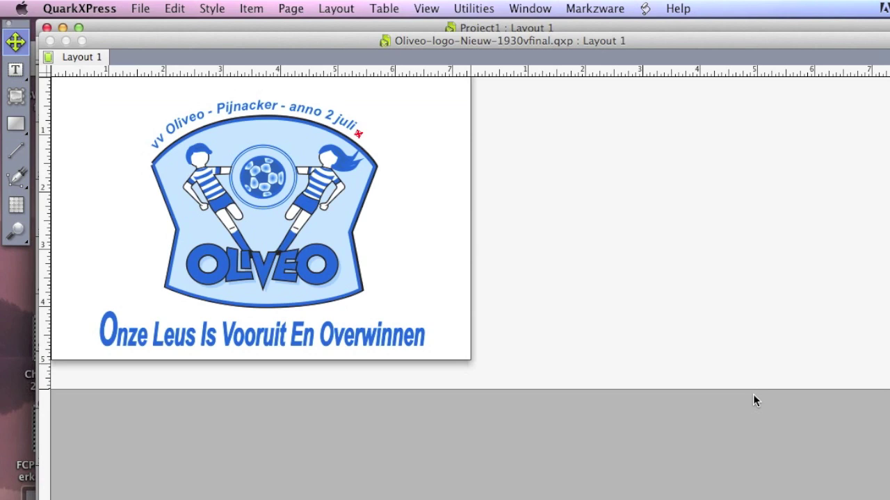
Replace 'Pijnacker' in the arched top text of the converted logo with 'efdutjbhbuy'
{"action": "left_click", "coordinate": [225, 104]}
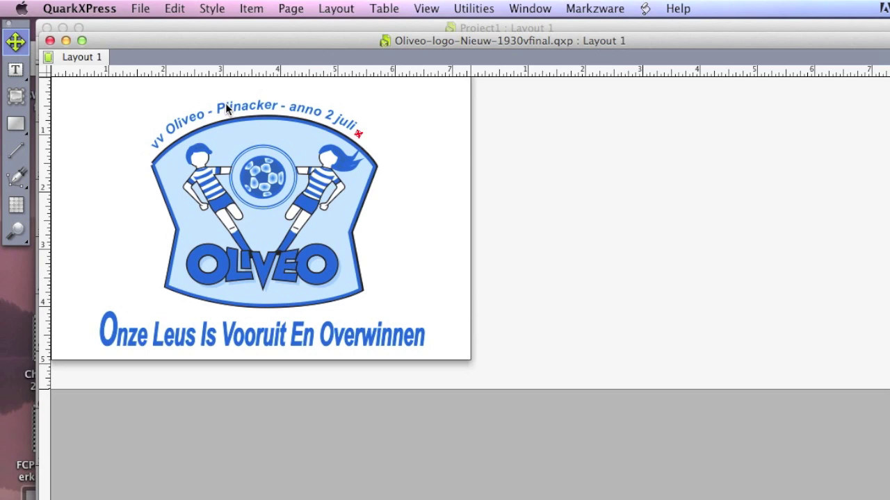
{"action": "left_click", "coordinate": [15, 72]}
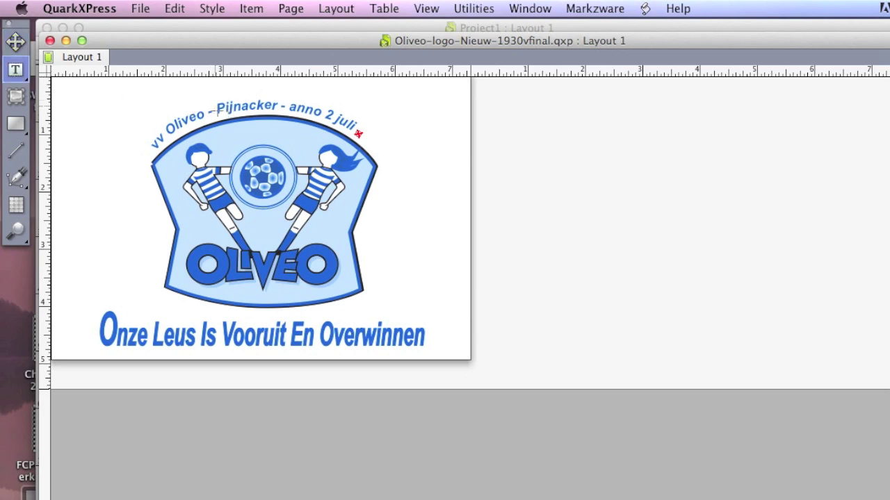
{"action": "left_click", "coordinate": [236, 116]}
{"action": "left_click_drag", "start_coordinate": [233, 108], "coordinate": [277, 109]}
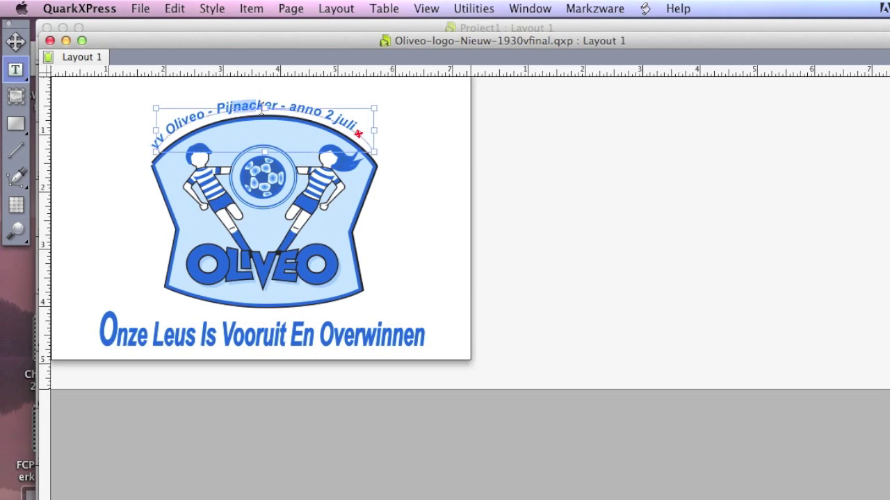
{"action": "key", "text": "BackSpace"}
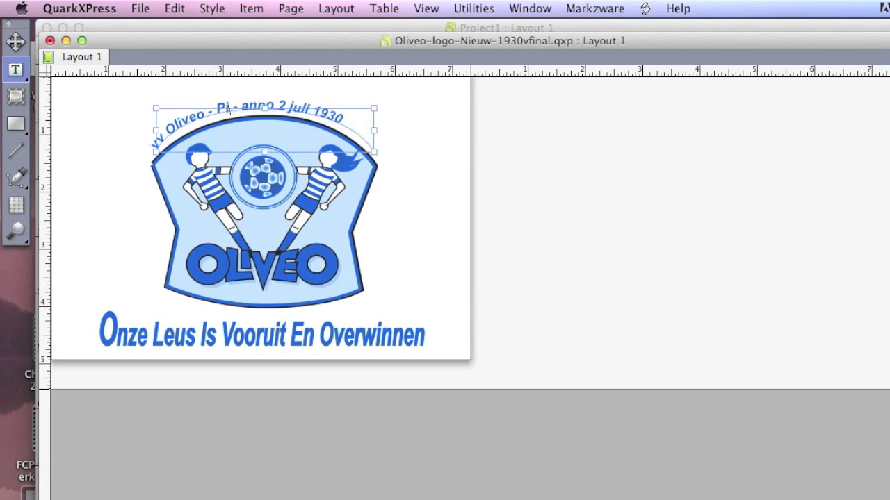
{"action": "key", "text": "BackSpace"}
{"action": "key", "text": "BackSpace"}
{"action": "key", "text": "BackSpace"}
{"action": "type", "text": "efdu"}
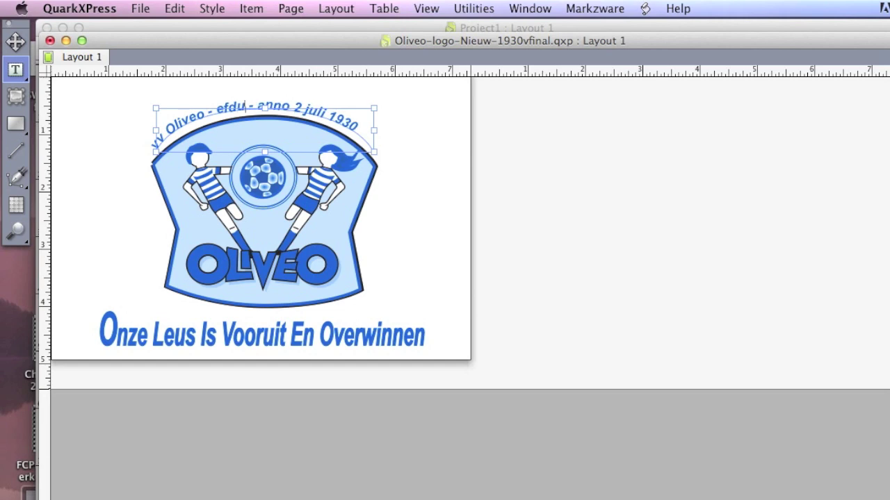
{"action": "type", "text": "tjbhbuy"}
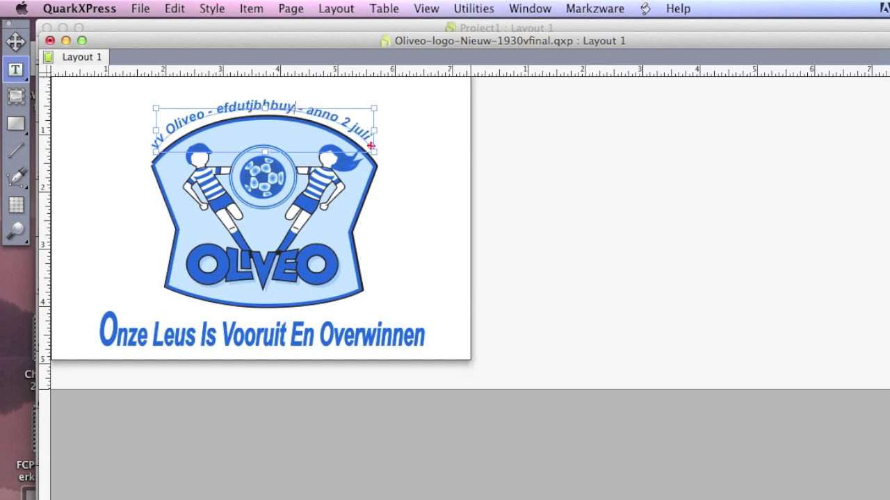